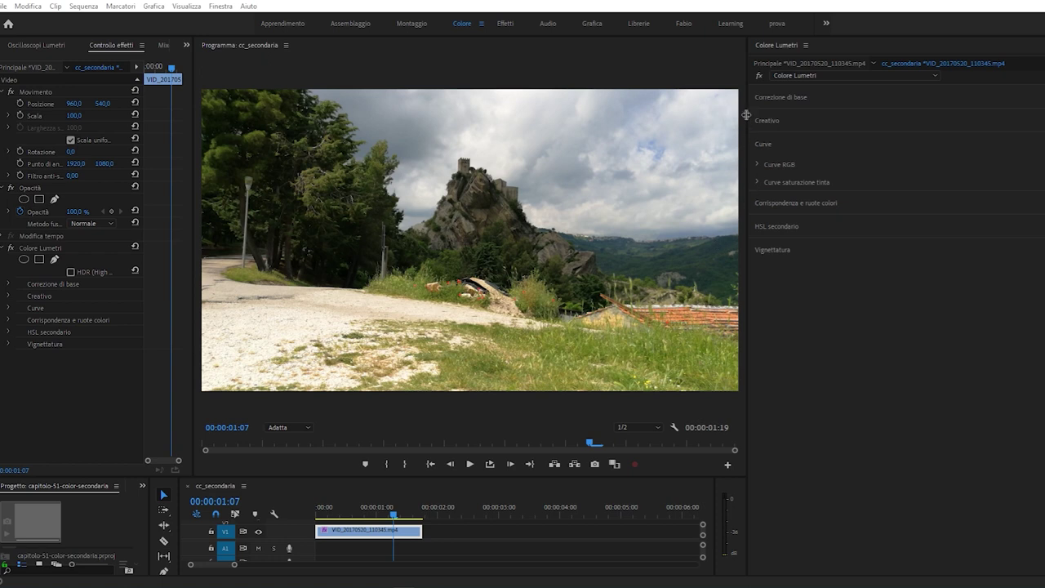
# Narrow the Program monitor and widen Effect Controls so Lumetri Color's full property names are readable
pyautogui.moveTo(746, 114)
pyautogui.mouseDown()
pyautogui.moveTo(969, 139)
pyautogui.moveTo(894, 144)
pyautogui.moveTo(917, 148)
pyautogui.mouseUp()
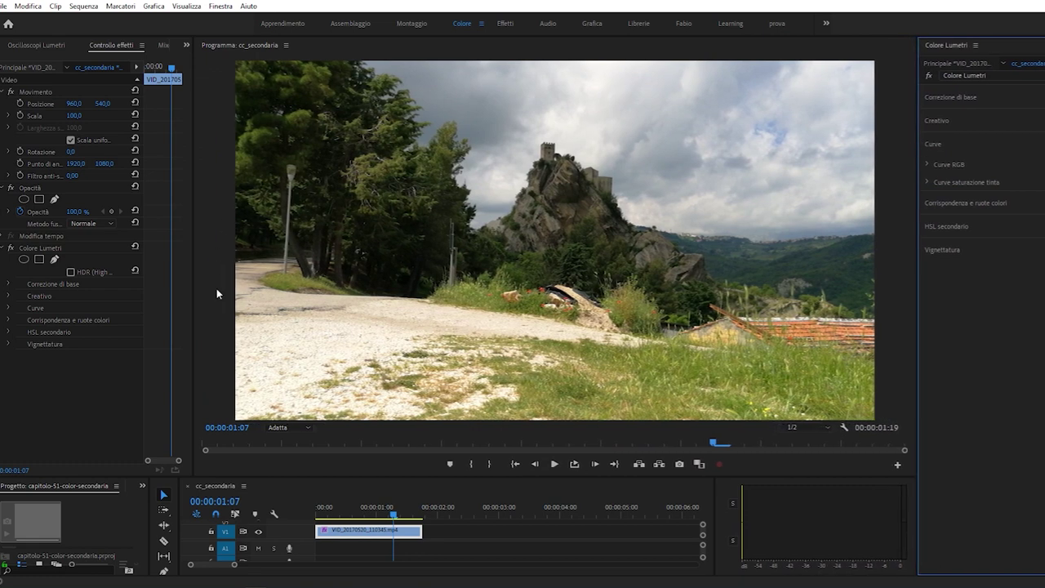
pyautogui.click(41, 247)
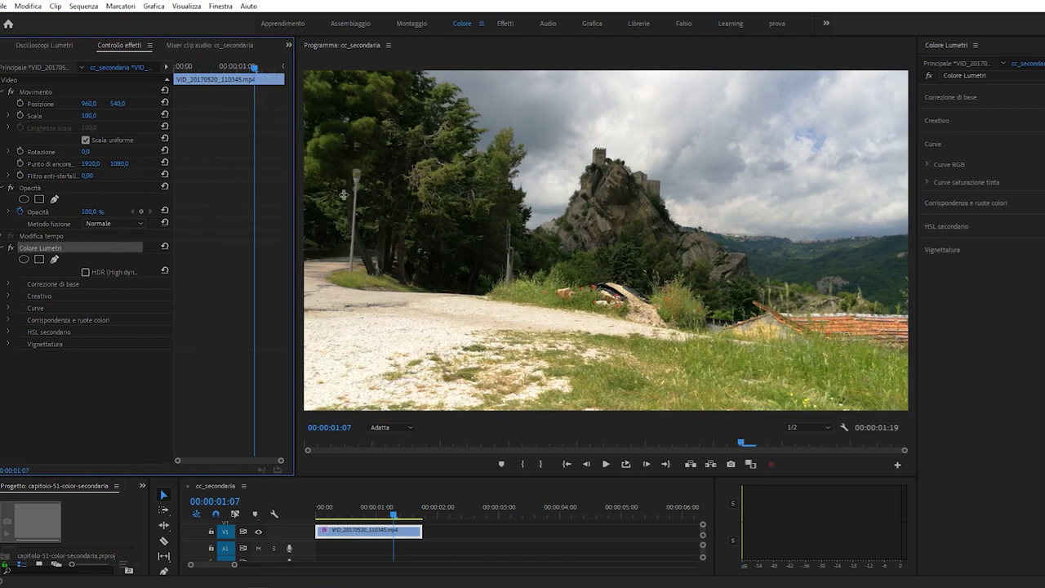
pyautogui.moveTo(190, 190); pyautogui.dragTo(374, 190)
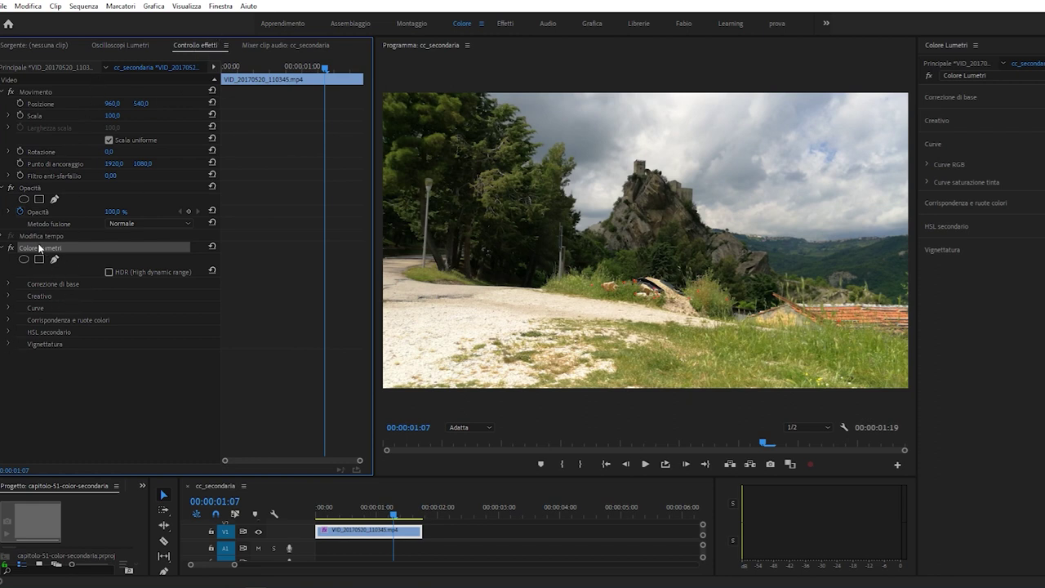
# Replace the old Lumetri Color with a fresh one and nudge the Basic Correction Temperature slightly
pyautogui.press('Delete')
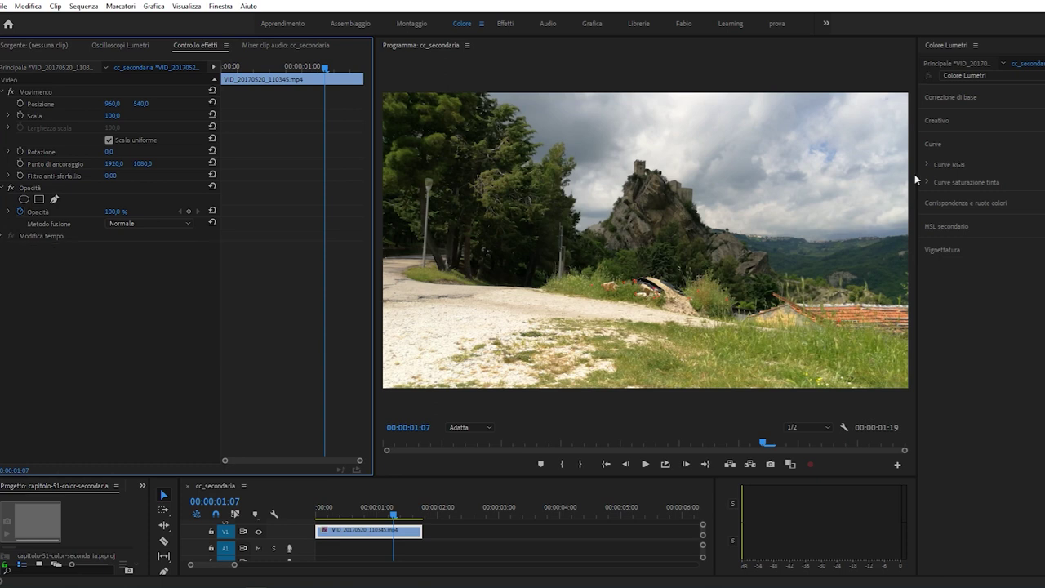
pyautogui.click(972, 98)
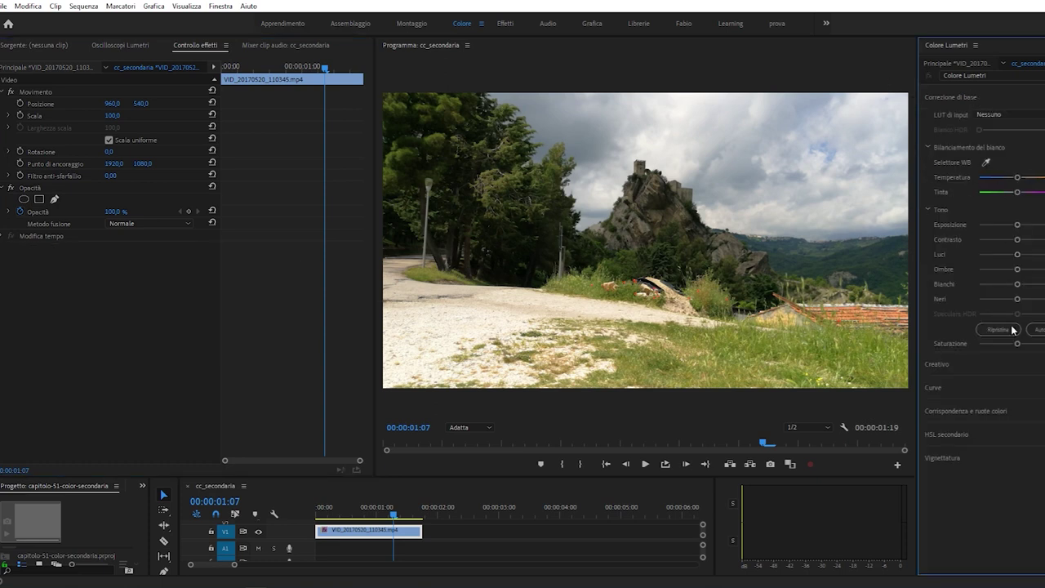
pyautogui.moveTo(1026, 176); pyautogui.dragTo(1021, 177)
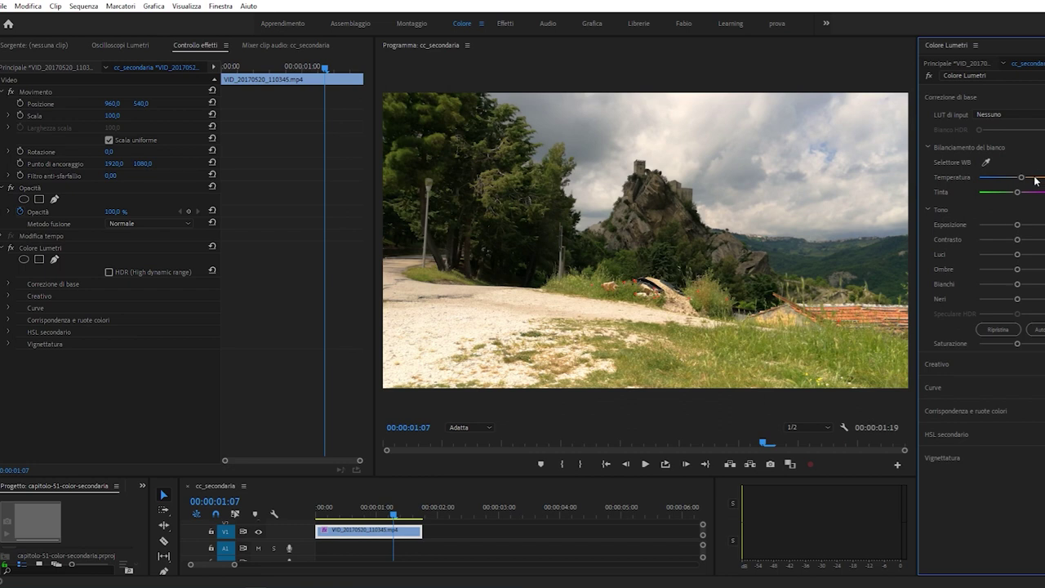
pyautogui.moveTo(1023, 178); pyautogui.dragTo(1027, 180)
pyautogui.moveTo(1018, 227); pyautogui.dragTo(1037, 230)
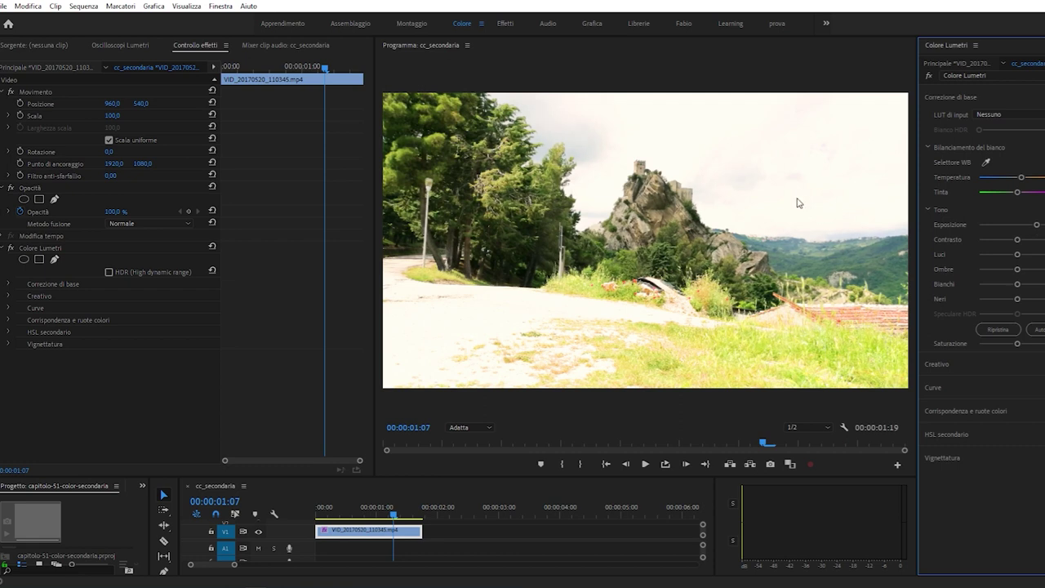
pyautogui.hotkey('ctrl', 'z')
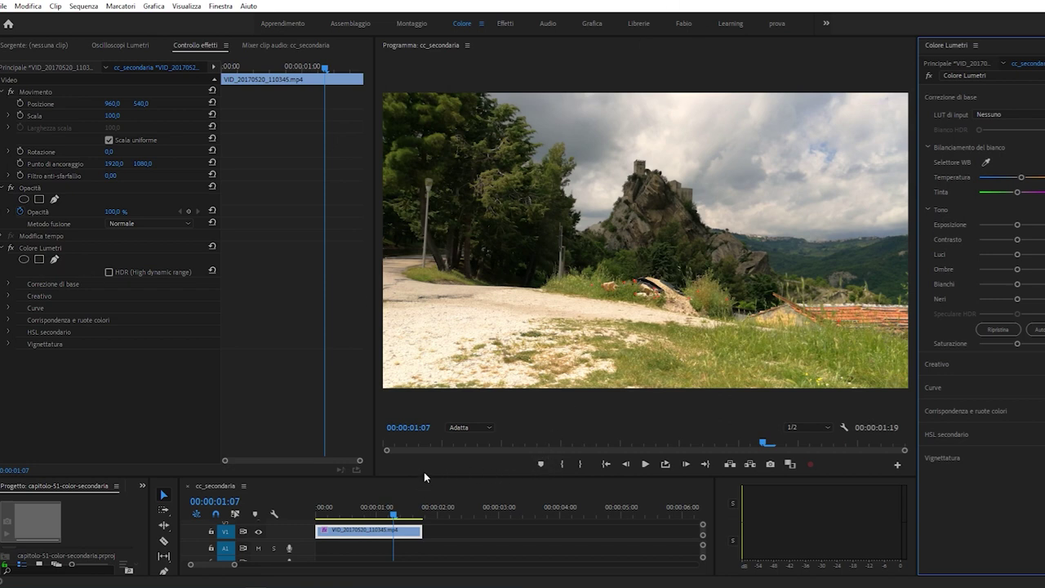
# Enlarge the Program monitor and add a pen mask, Mask (1), to Lumetri Color
pyautogui.moveTo(425, 479); pyautogui.dragTo(424, 514)
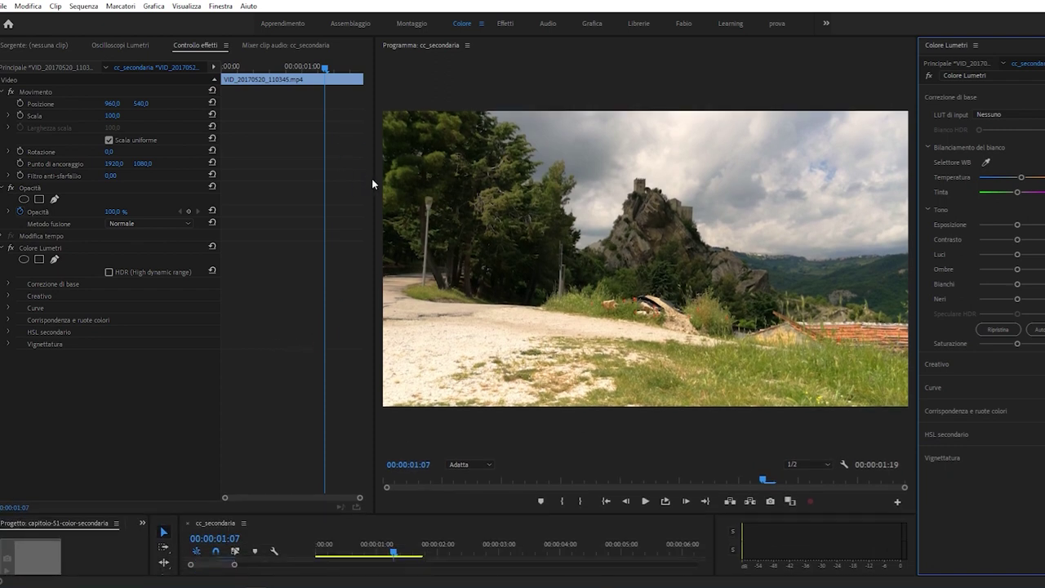
pyautogui.moveTo(374, 179); pyautogui.dragTo(188, 186)
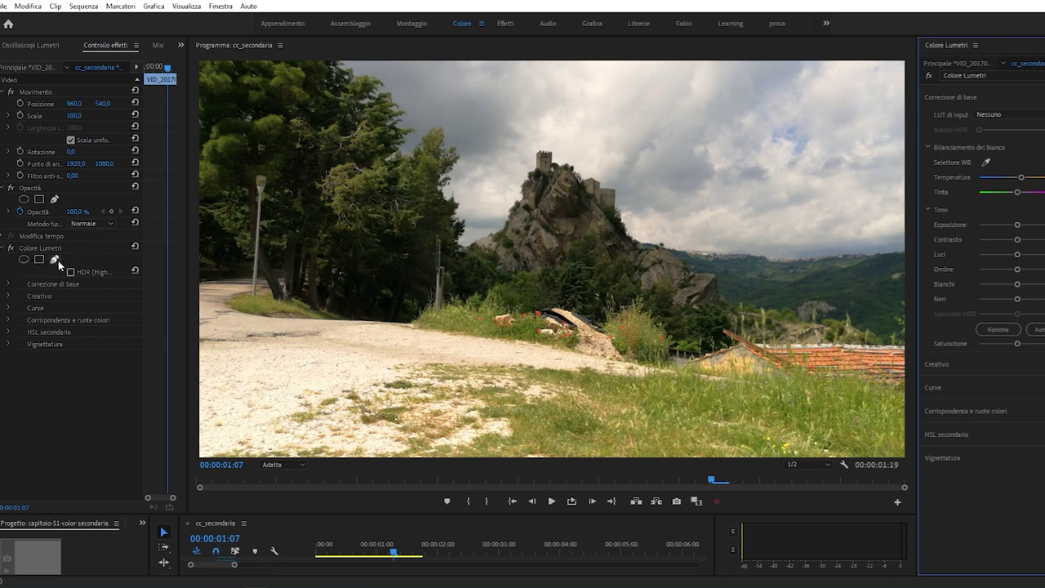
pyautogui.click(55, 259)
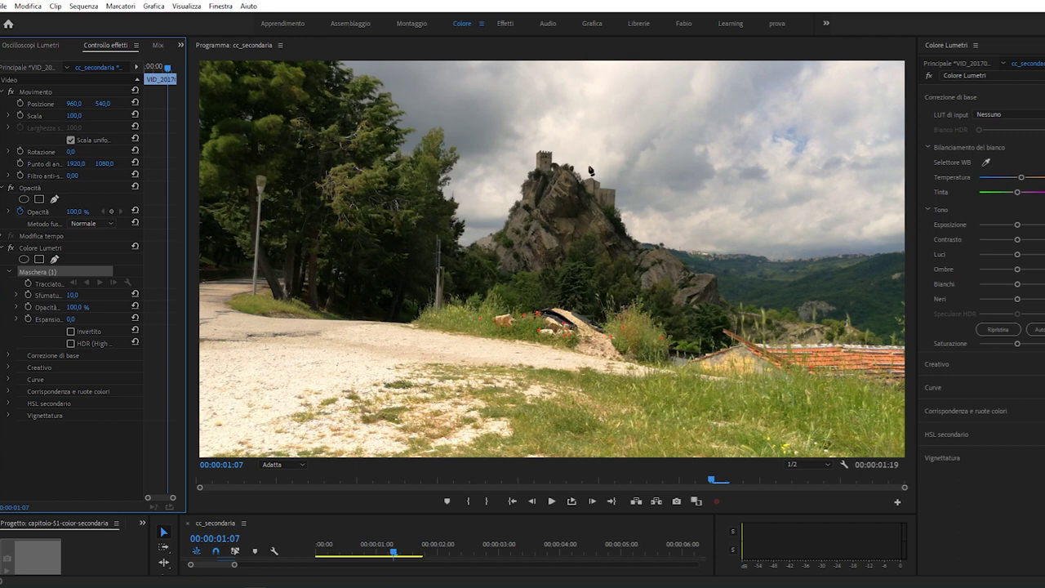
# Zoom the Program monitor to 200% and scroll to the castle
pyautogui.click(287, 463)
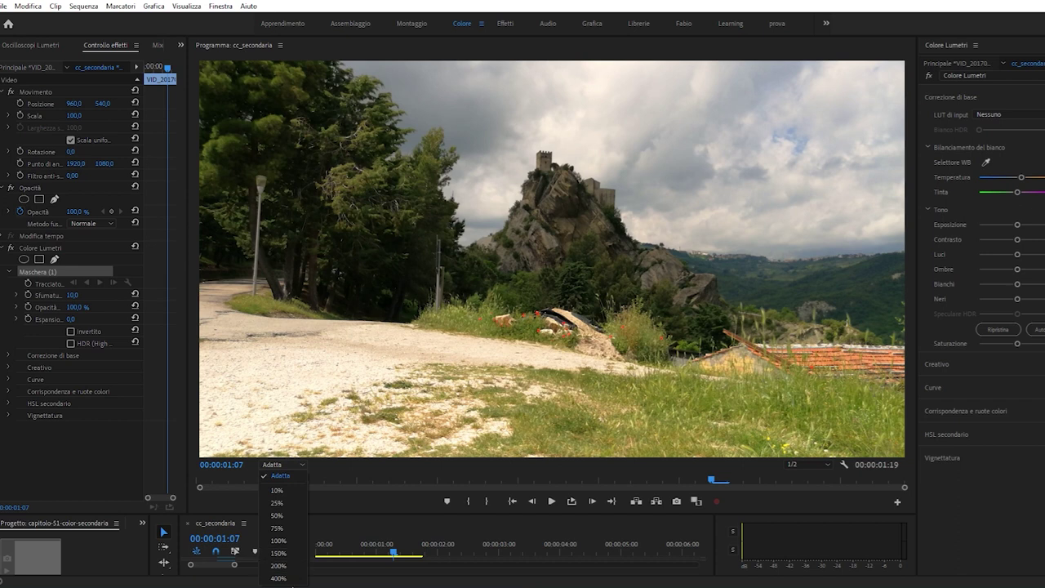
pyautogui.click(278, 565)
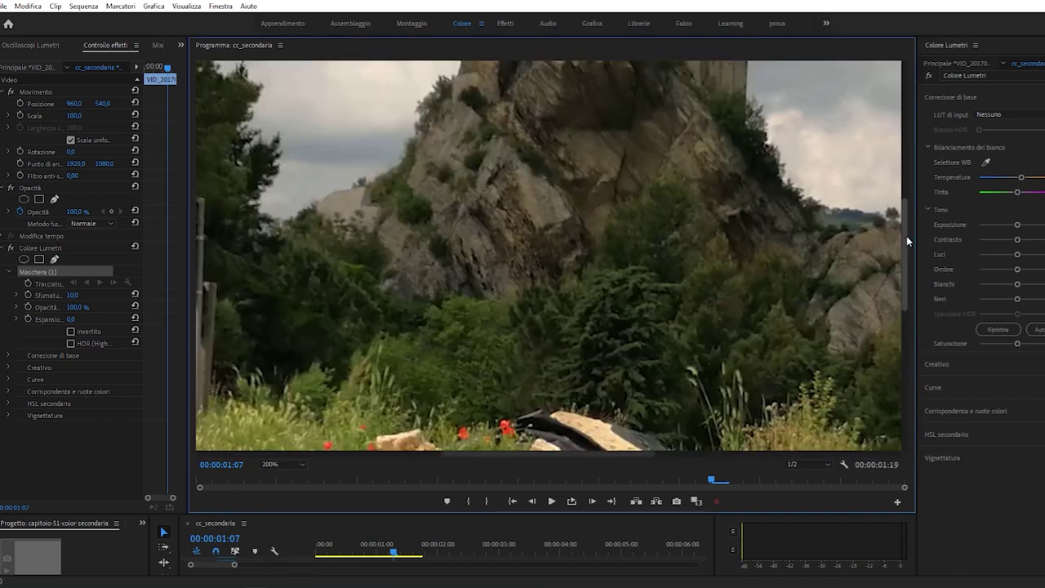
pyautogui.moveTo(906, 236); pyautogui.dragTo(909, 184)
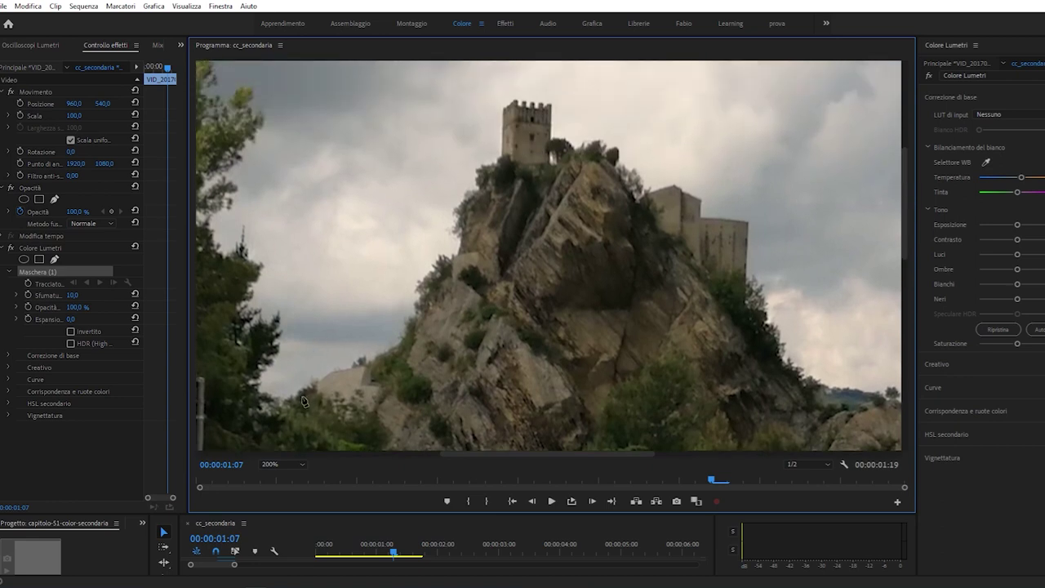
# Place mask points from the rock's lower left up its edge to the tower's top-left corner
pyautogui.click(285, 401)
pyautogui.click(353, 364)
pyautogui.click(391, 353)
pyautogui.click(410, 325)
pyautogui.click(421, 293)
pyautogui.moveTo(455, 253); pyautogui.dragTo(454, 255)
pyautogui.click(460, 203)
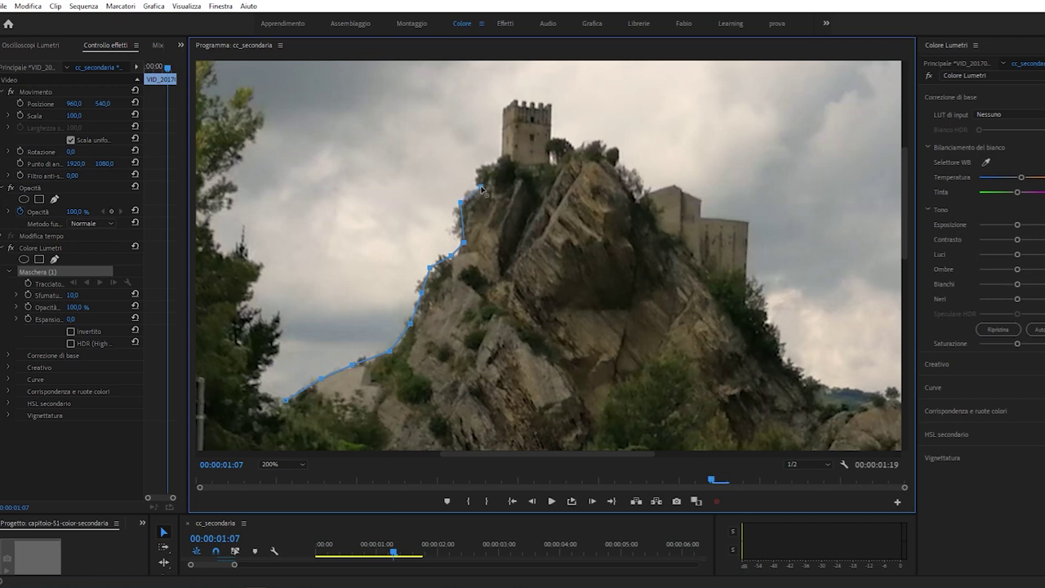
pyautogui.click(475, 175)
pyautogui.click(499, 160)
pyautogui.click(503, 107)
# Continue the mask around the tower and along the summit to the right-hand building
pyautogui.click(550, 106)
pyautogui.click(548, 164)
pyautogui.click(566, 141)
pyautogui.click(596, 148)
pyautogui.moveTo(595, 147); pyautogui.dragTo(592, 141)
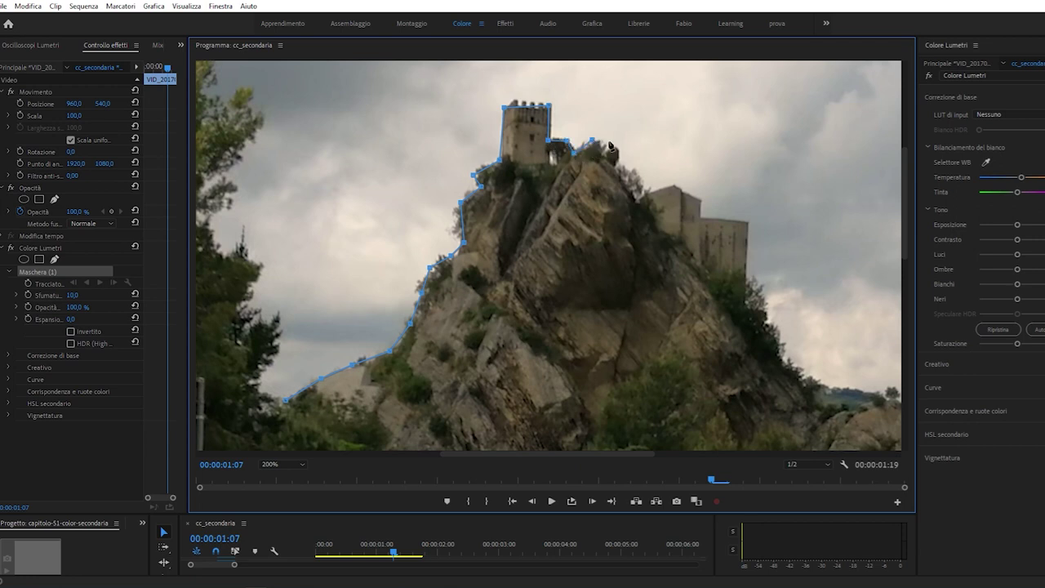
pyautogui.click(630, 187)
pyautogui.click(633, 201)
pyautogui.click(681, 187)
pyautogui.moveTo(681, 190); pyautogui.dragTo(668, 187)
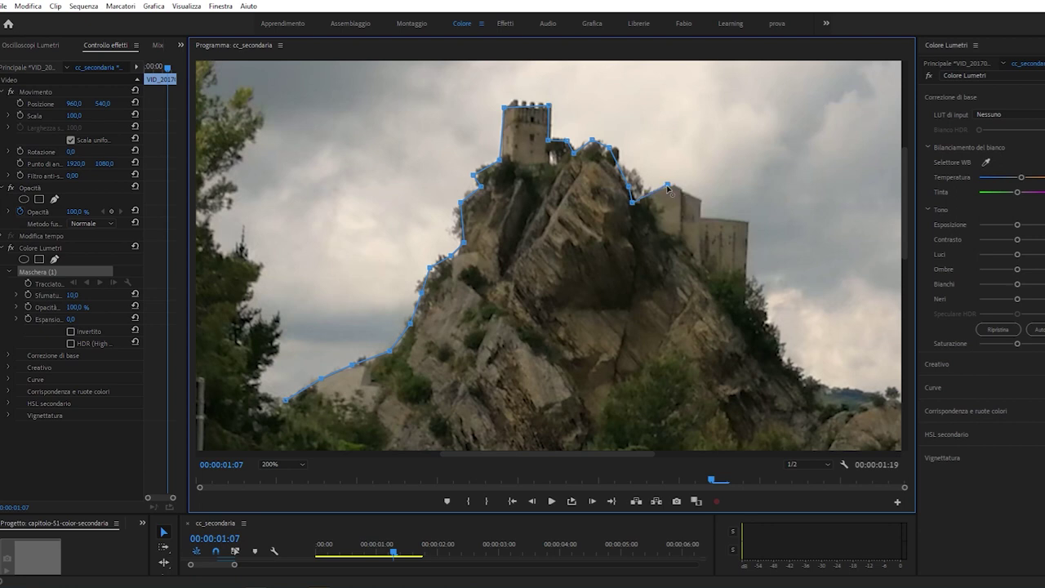
pyautogui.click(700, 216)
pyautogui.click(753, 221)
pyautogui.click(741, 306)
pyautogui.click(906, 321)
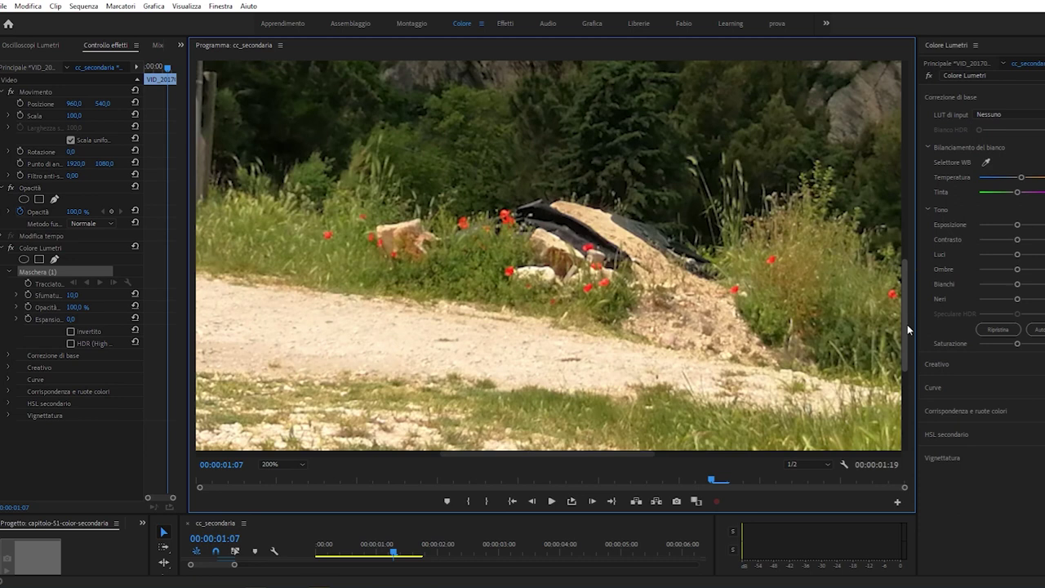
# Extend the mask from the building down the rock's right slope toward its base
pyautogui.moveTo(907, 331); pyautogui.dragTo(892, 260)
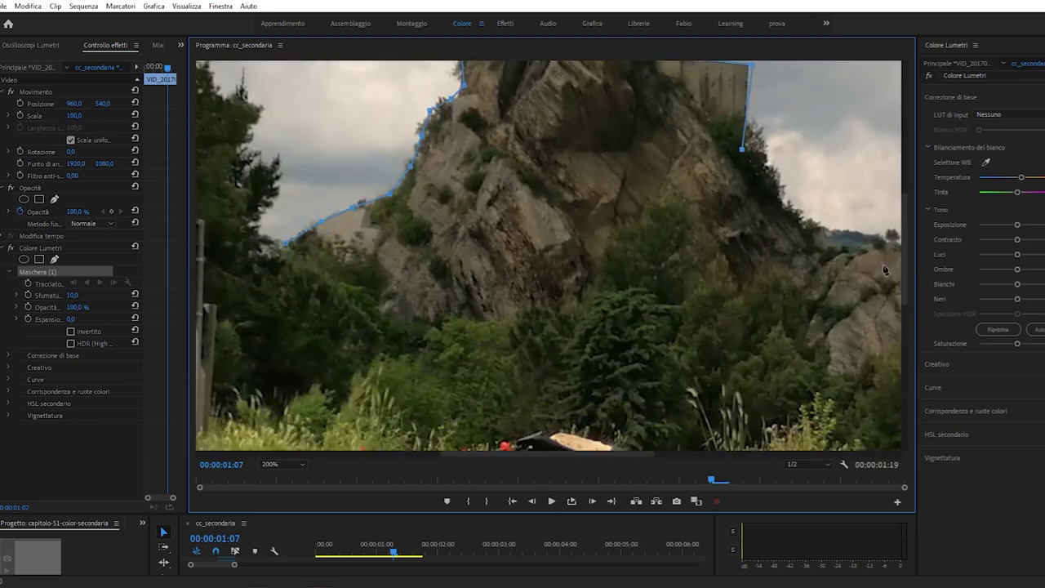
pyautogui.moveTo(634, 454); pyautogui.dragTo(755, 447)
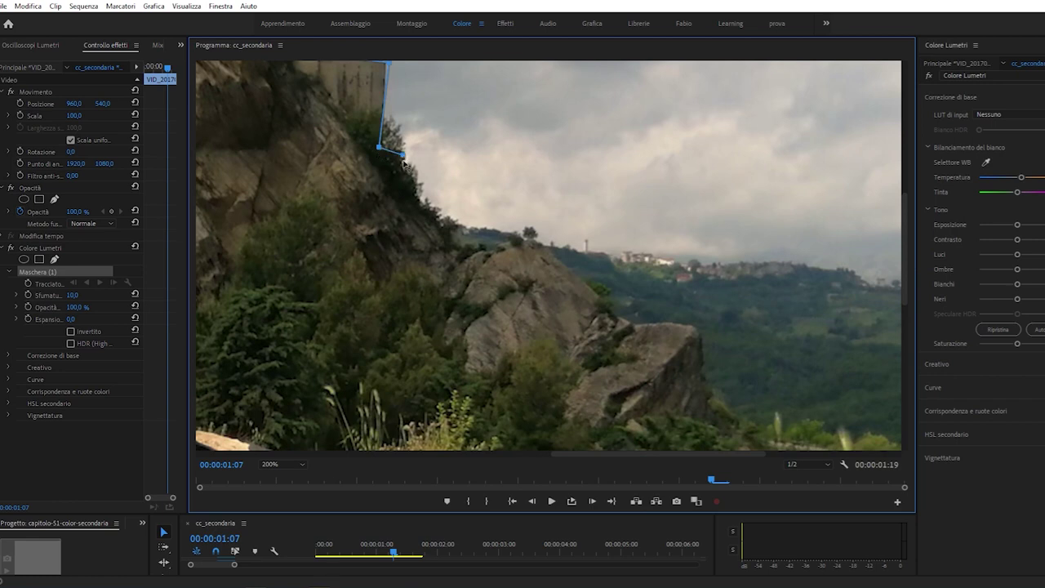
pyautogui.click(402, 147)
pyautogui.click(422, 201)
pyautogui.click(457, 232)
pyautogui.click(501, 247)
pyautogui.click(529, 243)
pyautogui.click(580, 276)
pyautogui.click(610, 309)
pyautogui.click(697, 331)
pyautogui.click(718, 396)
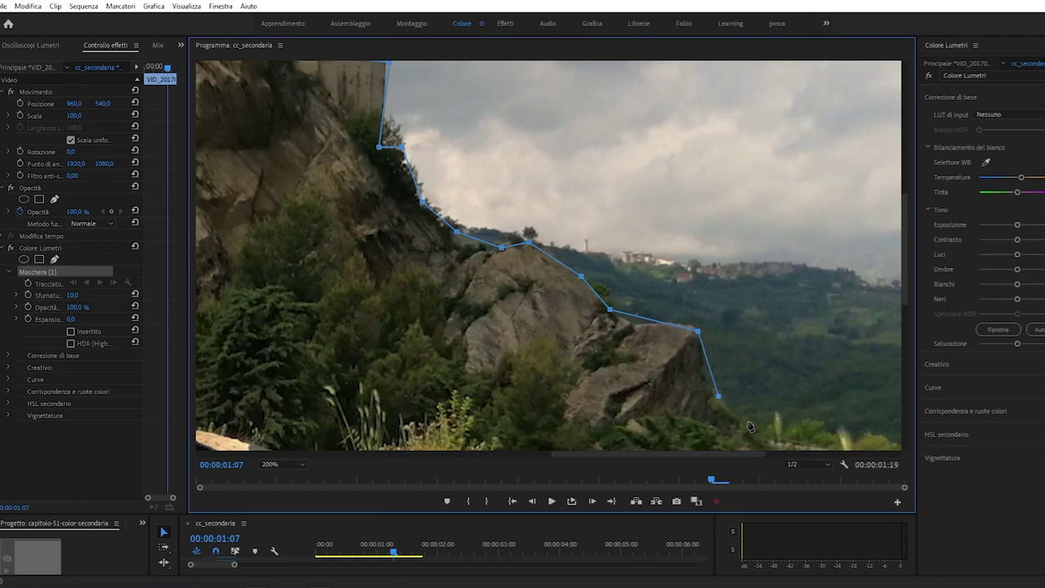
pyautogui.click(751, 428)
# Trace the mask leftward along the rock's base and up around the trees
pyautogui.moveTo(907, 272); pyautogui.dragTo(904, 343)
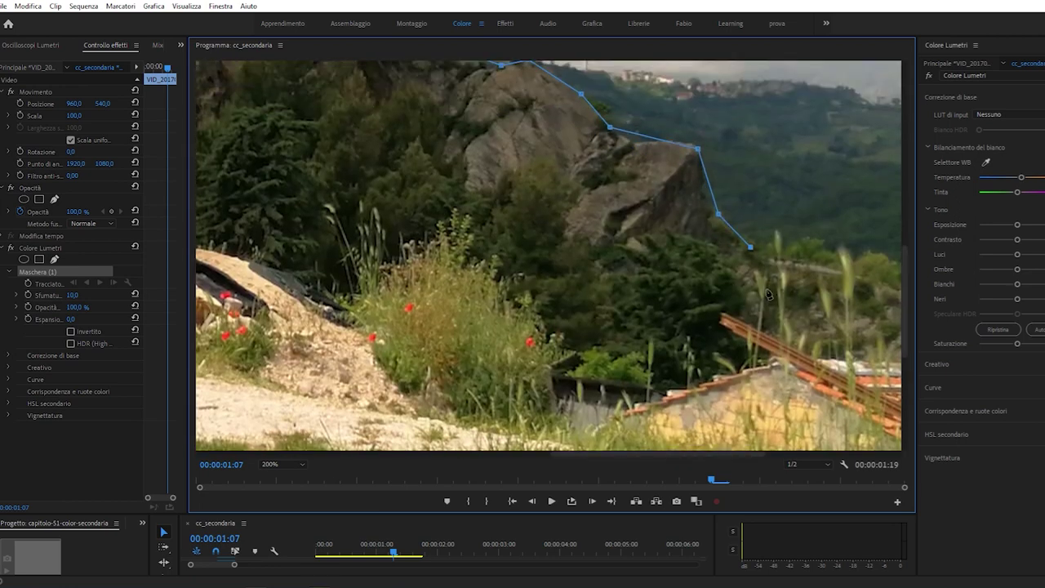
pyautogui.click(725, 255)
pyautogui.moveTo(619, 455); pyautogui.dragTo(574, 458)
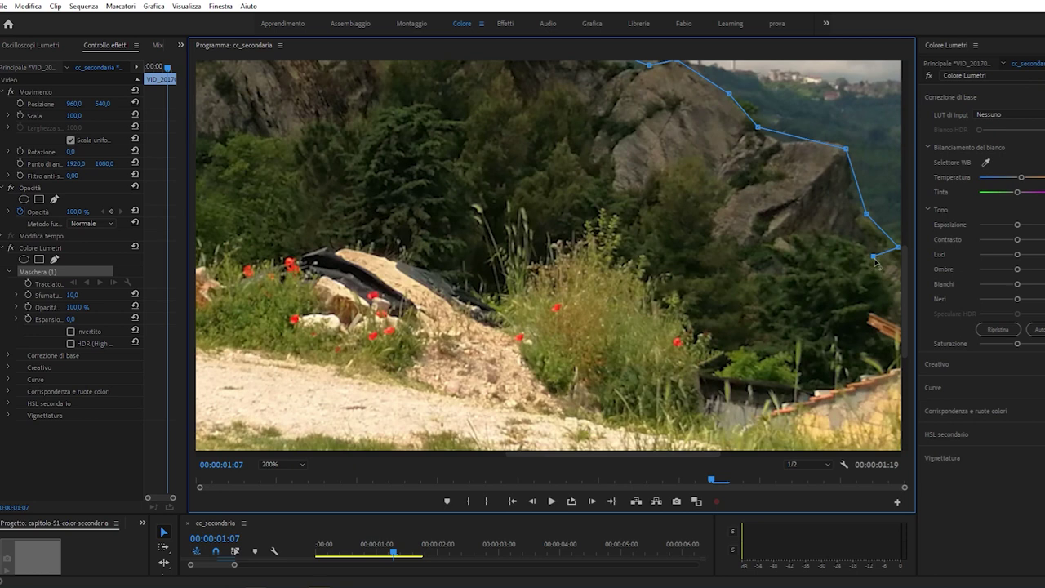
pyautogui.moveTo(874, 256); pyautogui.dragTo(832, 235)
pyautogui.click(776, 233)
pyautogui.click(745, 249)
pyautogui.click(709, 231)
pyautogui.click(681, 201)
pyautogui.click(636, 187)
pyautogui.click(613, 196)
pyautogui.click(613, 150)
pyautogui.click(594, 164)
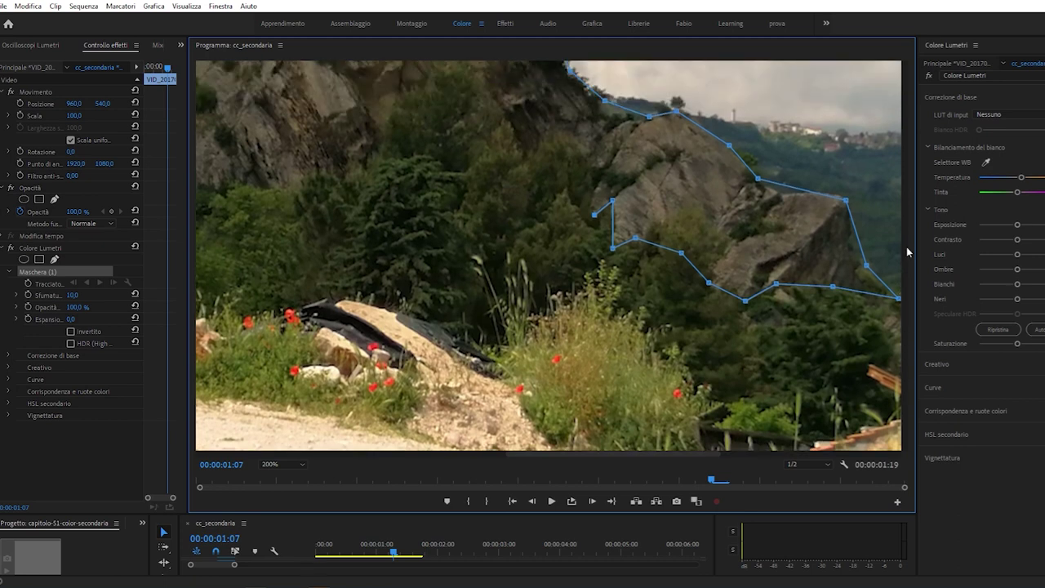
pyautogui.moveTo(907, 275); pyautogui.dragTo(909, 230)
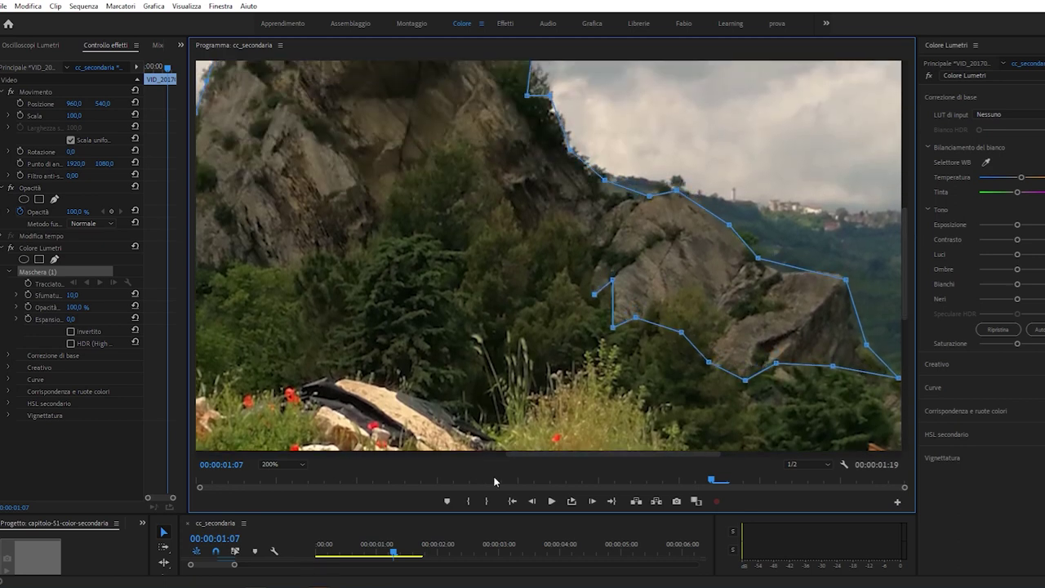
# Add mask points further left along the base and raise several to follow the rock outline
pyautogui.moveTo(615, 453); pyautogui.dragTo(549, 452)
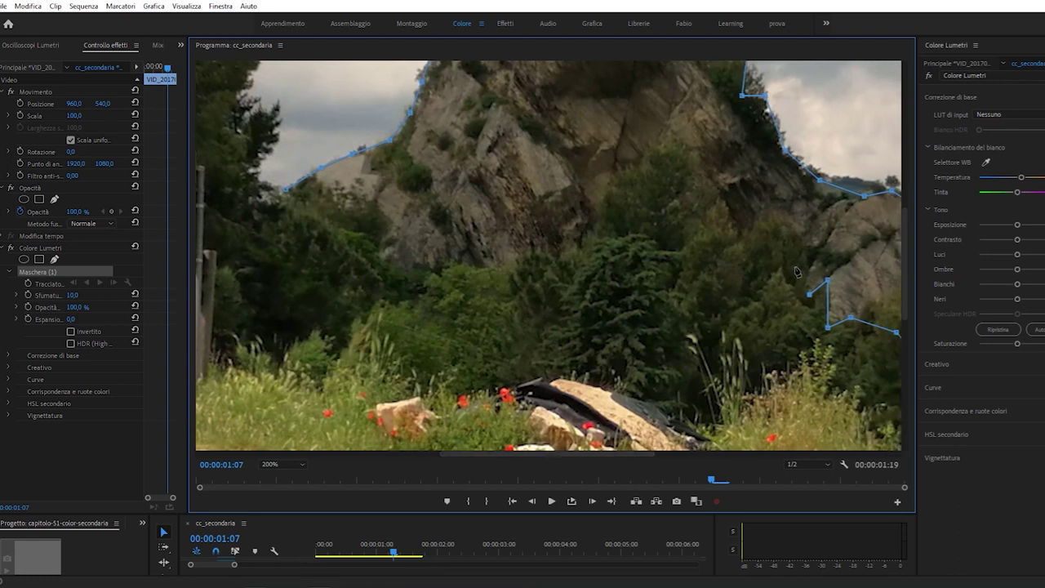
pyautogui.click(791, 270)
pyautogui.click(765, 274)
pyautogui.click(742, 244)
pyautogui.click(728, 224)
pyautogui.click(688, 234)
pyautogui.click(654, 238)
pyautogui.click(607, 238)
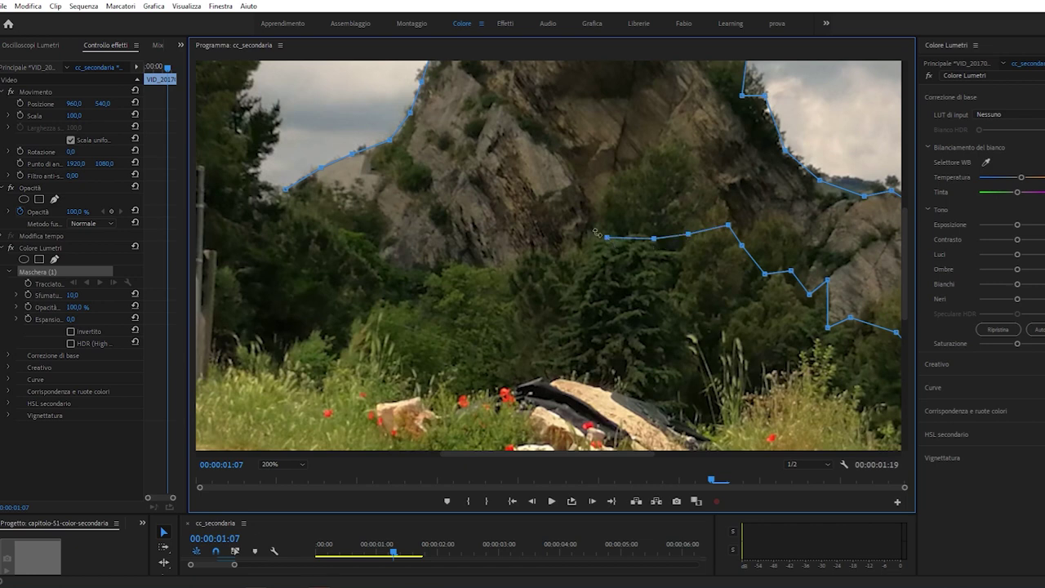
pyautogui.moveTo(608, 237); pyautogui.dragTo(600, 233)
pyautogui.moveTo(690, 235); pyautogui.dragTo(710, 182)
pyautogui.moveTo(655, 240); pyautogui.dragTo(674, 138)
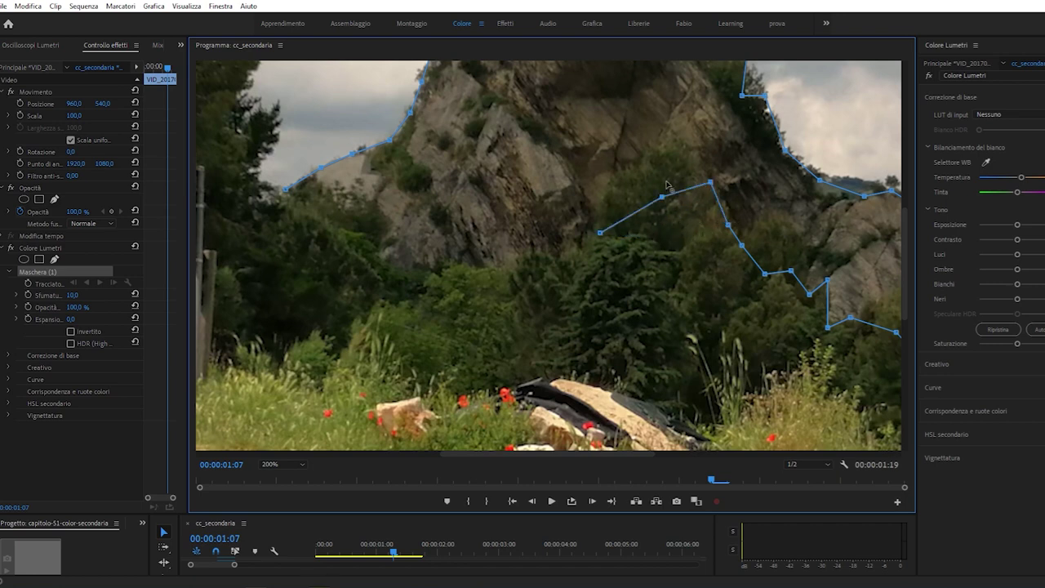
pyautogui.moveTo(601, 232); pyautogui.dragTo(622, 188)
# Trace the remaining base back to the first point to close the mask, then fit the preview
pyautogui.click(596, 218)
pyautogui.click(563, 253)
pyautogui.click(515, 258)
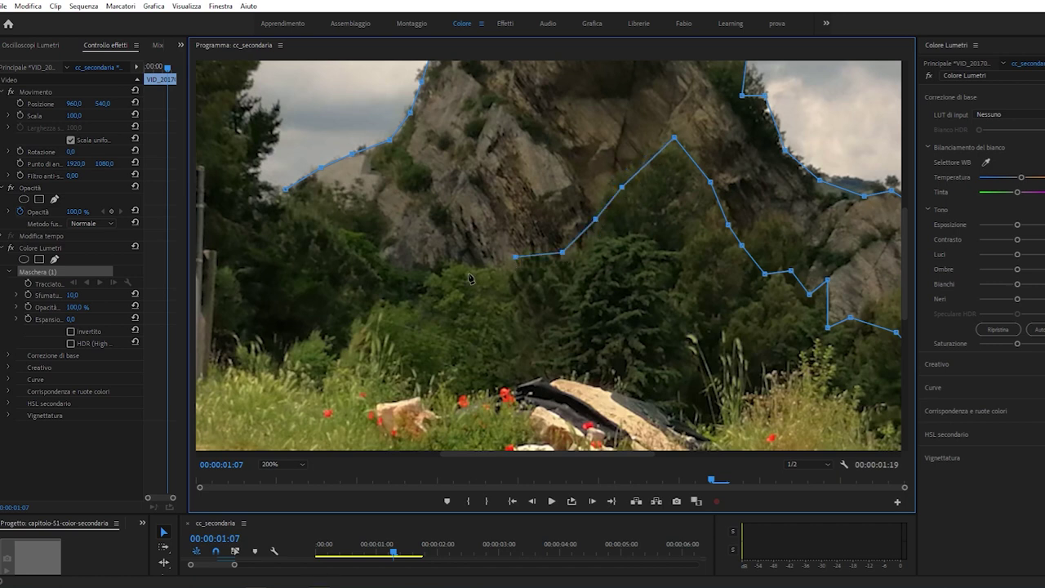
pyautogui.click(454, 264)
pyautogui.click(409, 279)
pyautogui.click(375, 235)
pyautogui.click(315, 209)
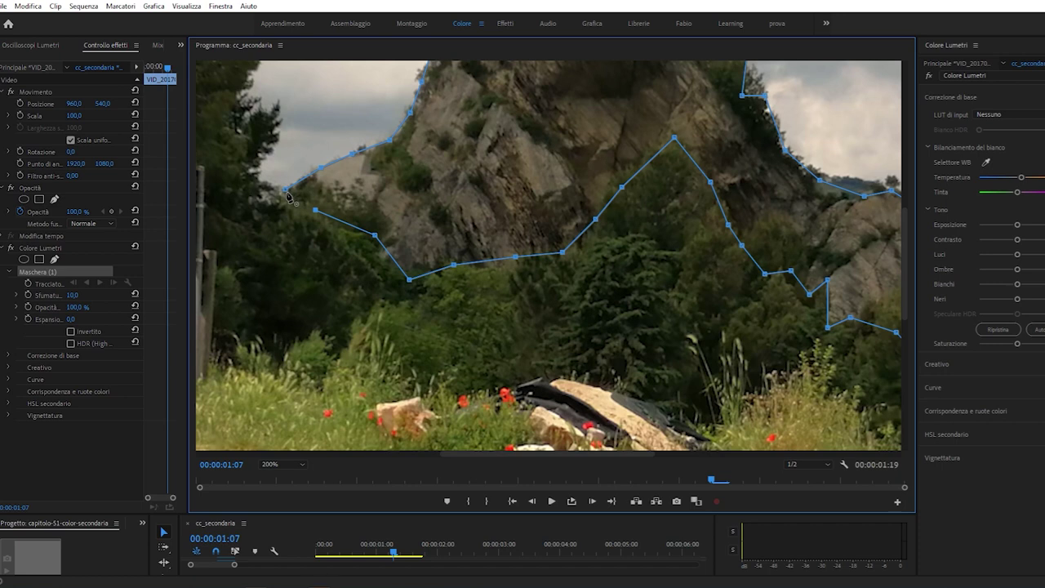
pyautogui.click(286, 191)
pyautogui.click(273, 465)
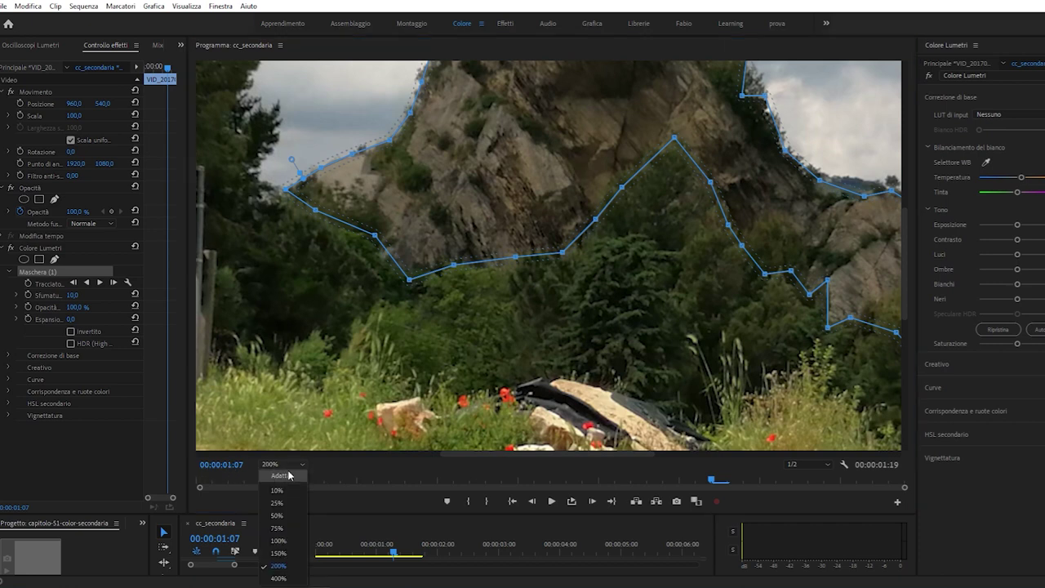
pyautogui.click(289, 475)
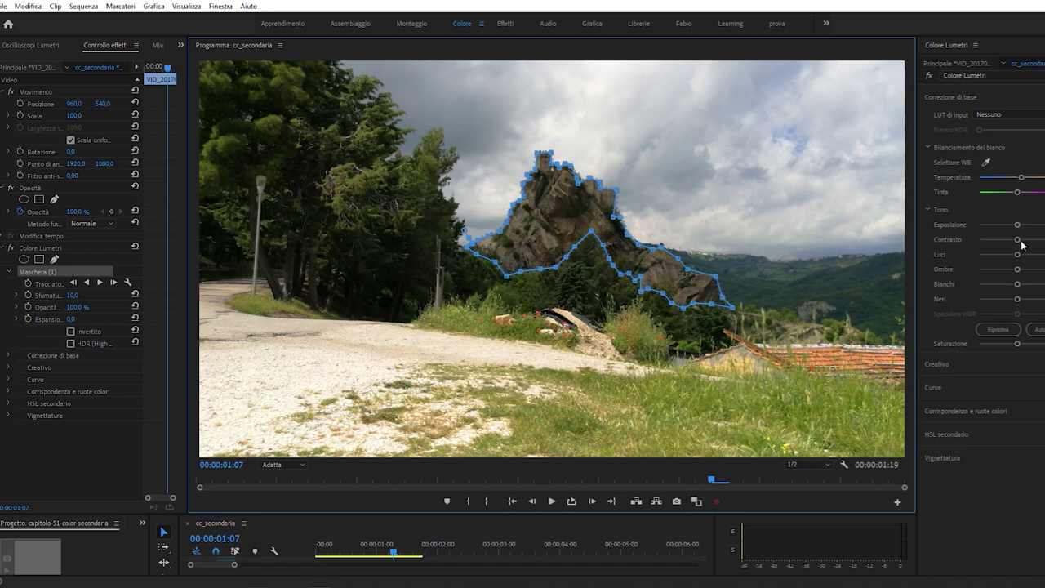
# Raise exposure and highlights and lower whites on the masked rock, checking with the mask outline hidden
pyautogui.moveTo(1018, 225); pyautogui.dragTo(1026, 225)
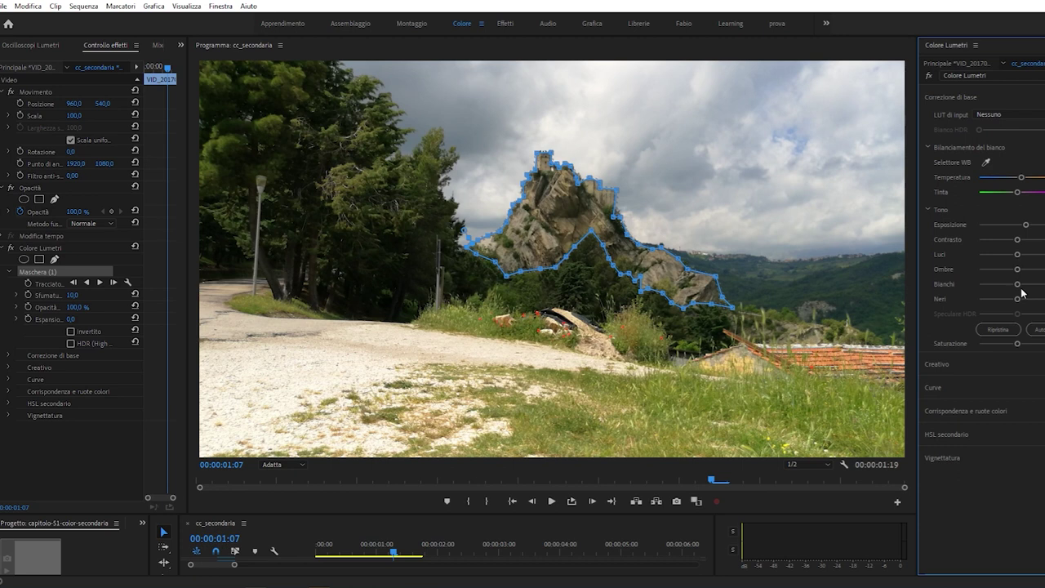
pyautogui.moveTo(1021, 283); pyautogui.dragTo(1000, 285)
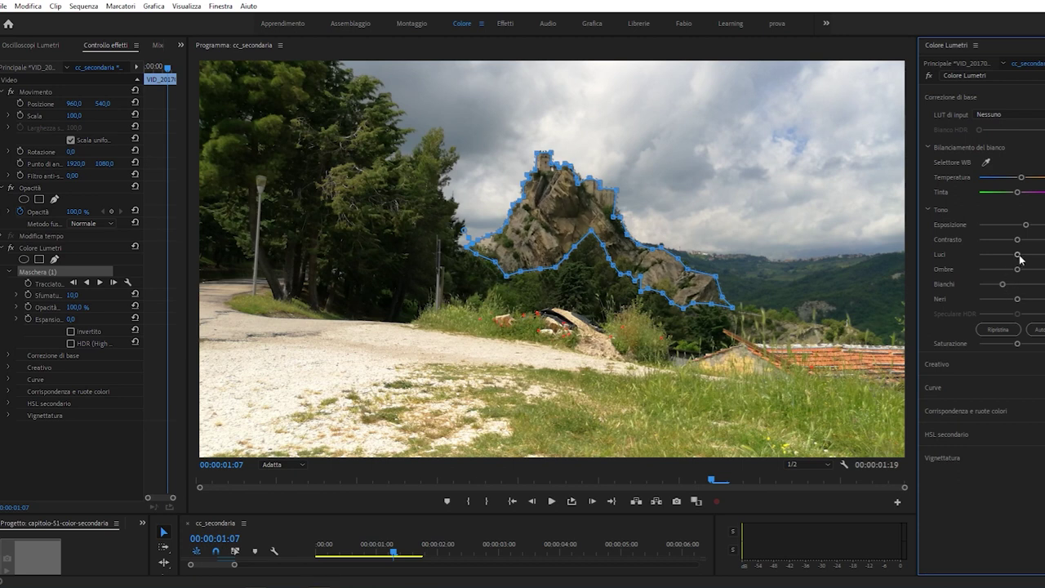
pyautogui.moveTo(1019, 255); pyautogui.dragTo(1039, 255)
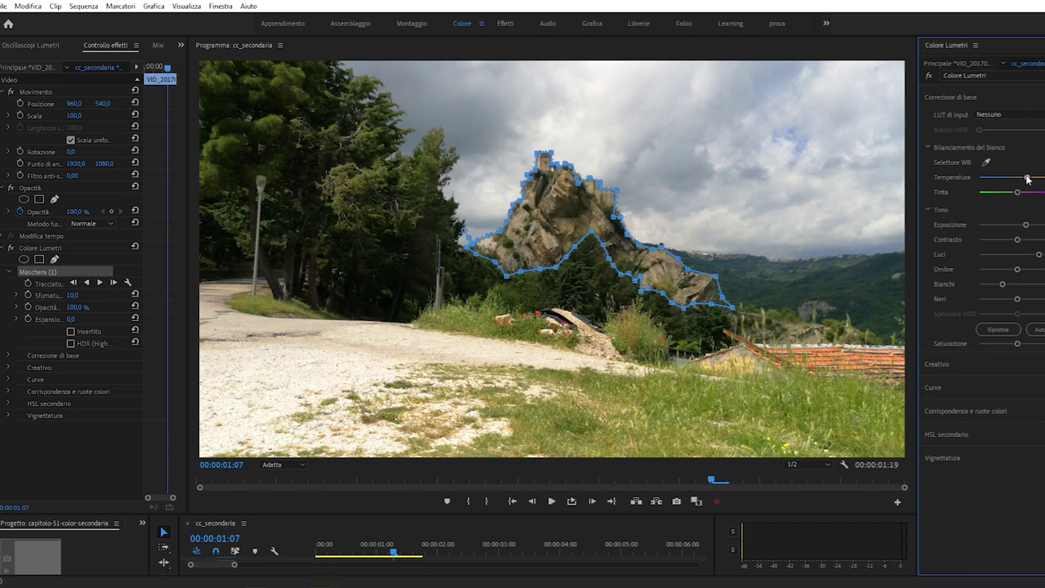
pyautogui.click(40, 248)
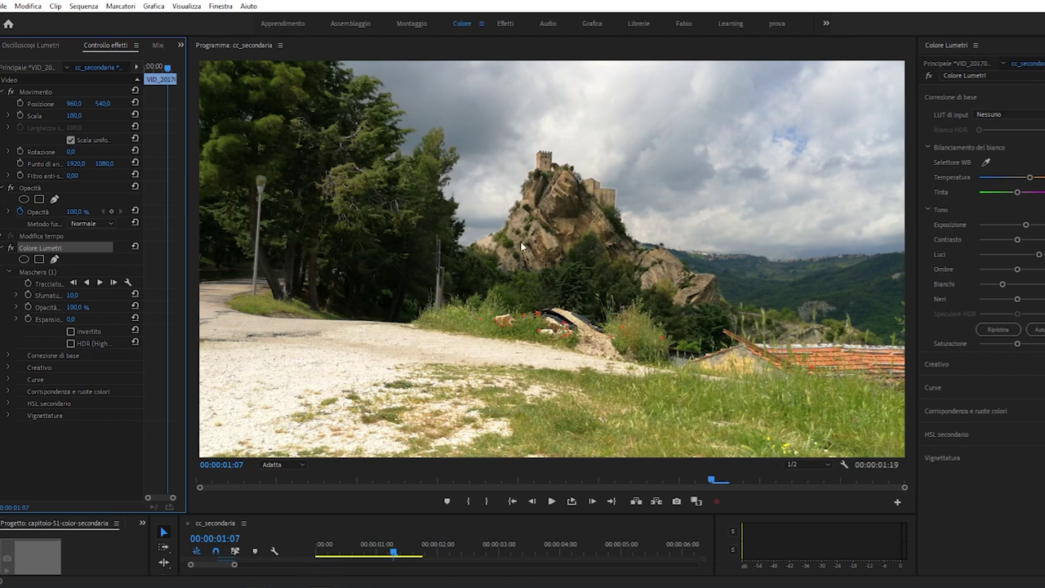
pyautogui.click(48, 271)
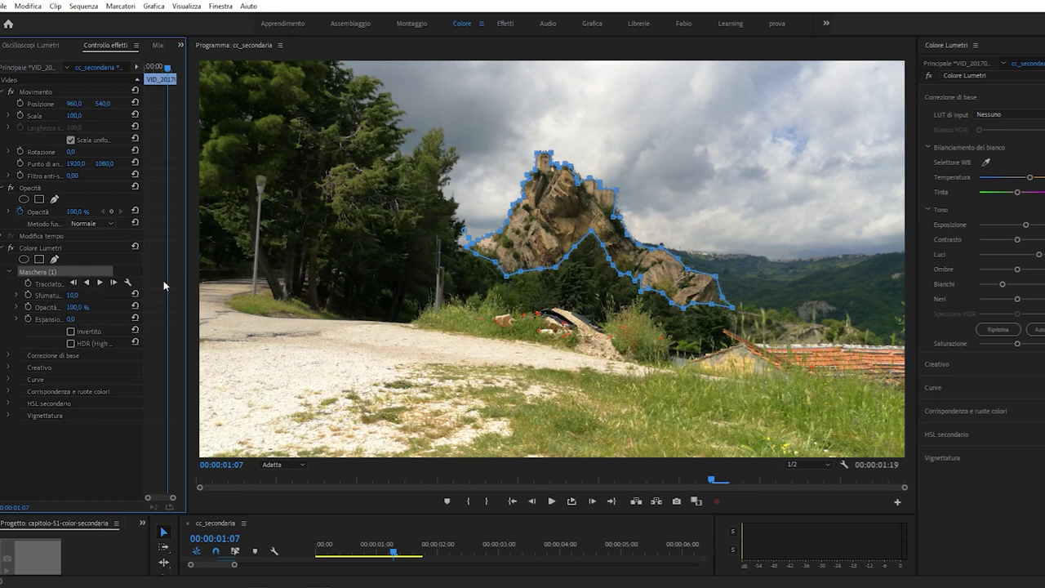
# Widen Effect Controls and set the Mask (1) feather to 40,0
pyautogui.moveTo(188, 276); pyautogui.dragTo(258, 270)
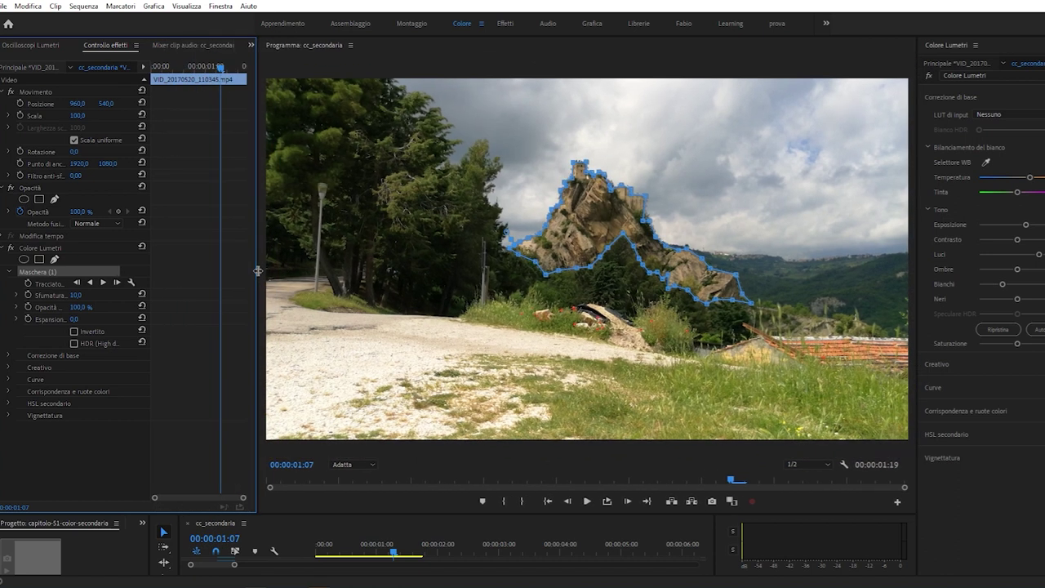
pyautogui.moveTo(151, 257); pyautogui.dragTo(219, 254)
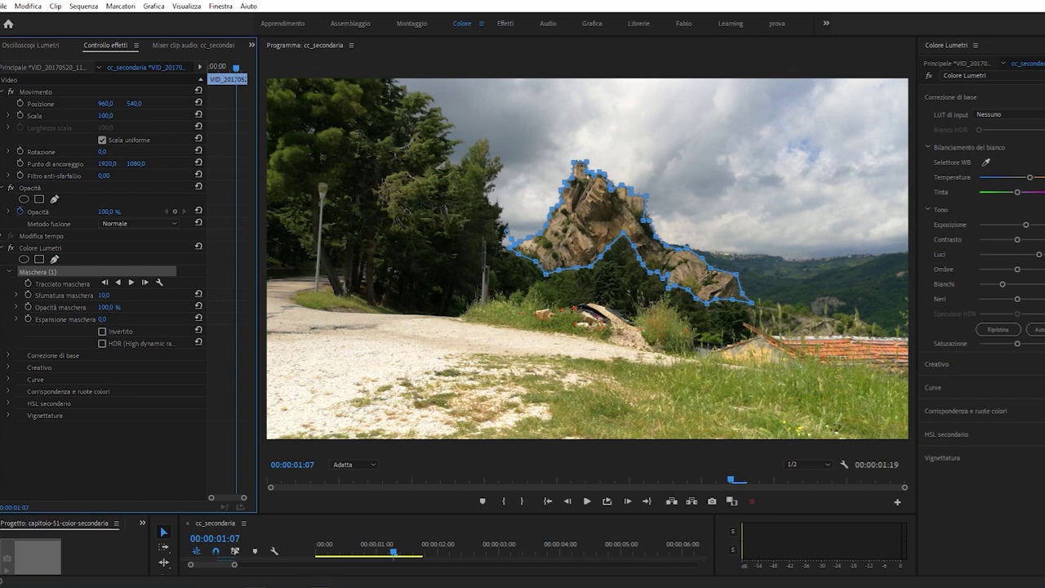
pyautogui.moveTo(105, 295); pyautogui.dragTo(410, 295)
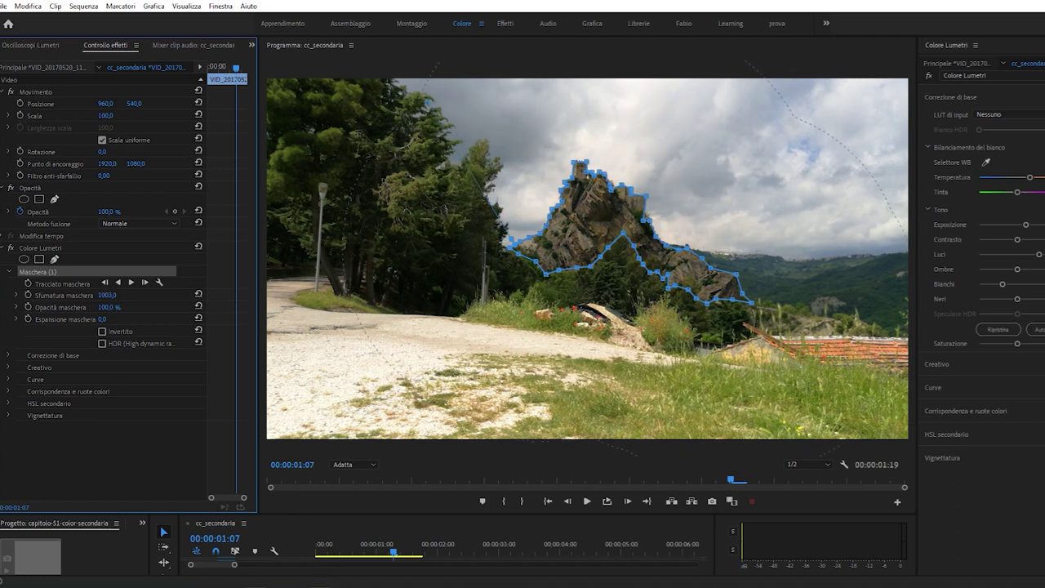
pyautogui.moveTo(270, 295)
pyautogui.mouseDown()
pyautogui.moveTo(90, 295)
pyautogui.moveTo(139, 295)
pyautogui.mouseUp()
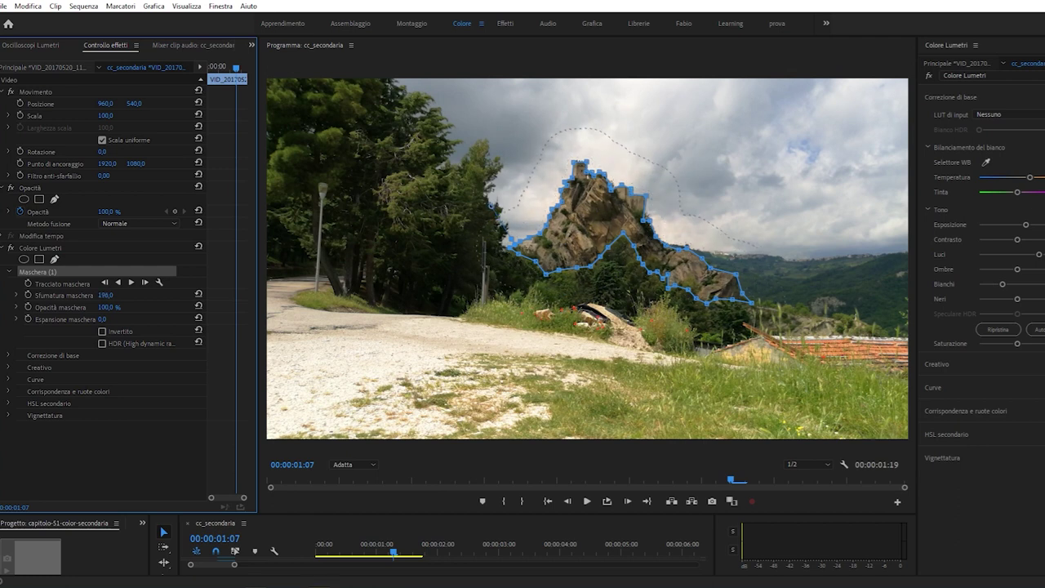
pyautogui.moveTo(493, 209); pyautogui.dragTo(531, 223)
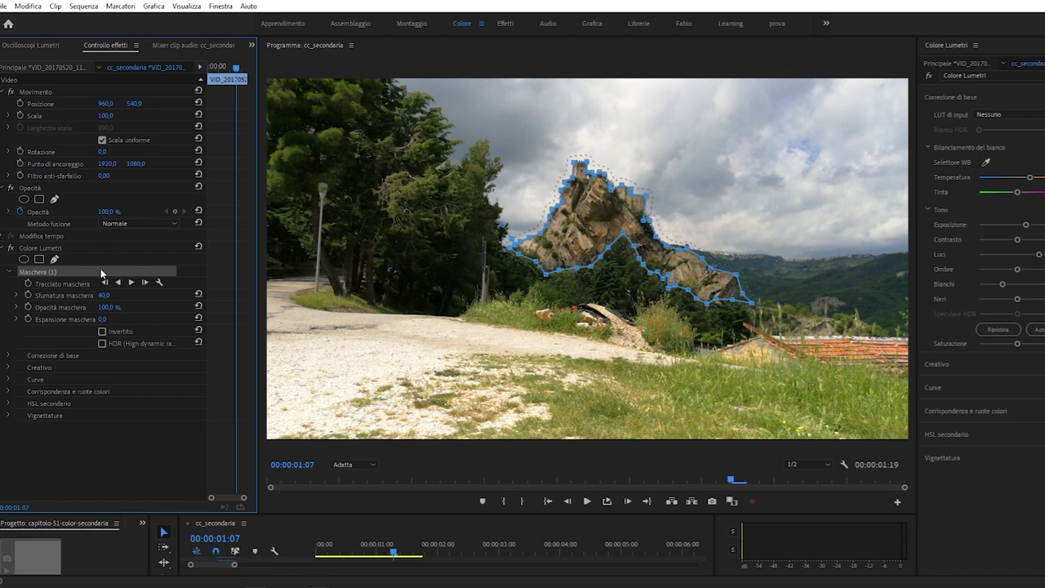
pyautogui.click(42, 243)
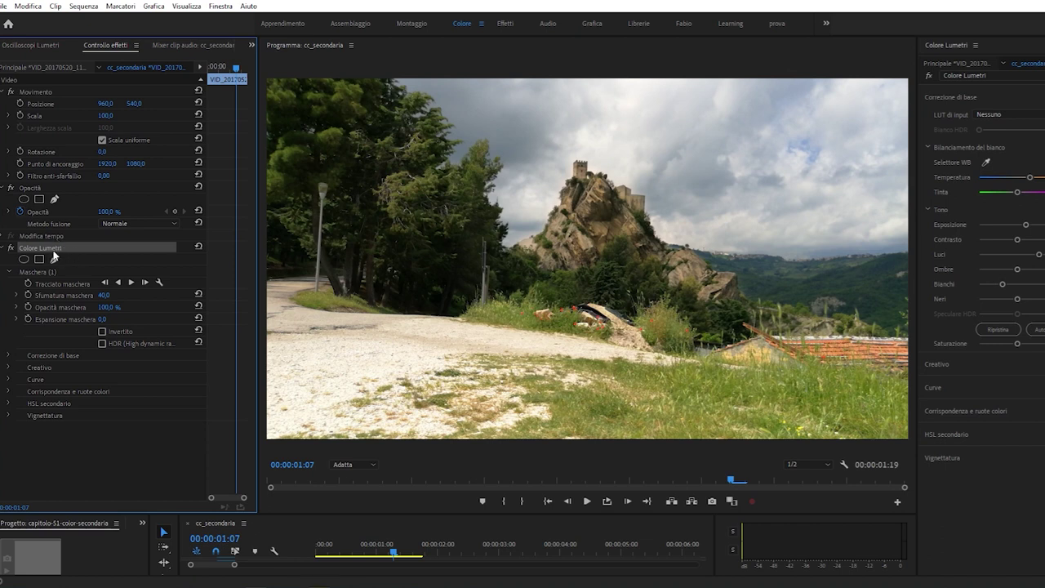
# Toggle Colore Lumetri on and off repeatedly for a before/after comparison, leaving it disabled
pyautogui.click(10, 248)
pyautogui.click(10, 248)
pyautogui.click(10, 248)
pyautogui.click(9, 248)
pyautogui.click(10, 248)
pyautogui.click(10, 248)
pyautogui.click(10, 247)
pyautogui.click(10, 247)
pyautogui.click(10, 248)
pyautogui.click(10, 248)
pyautogui.click(10, 248)
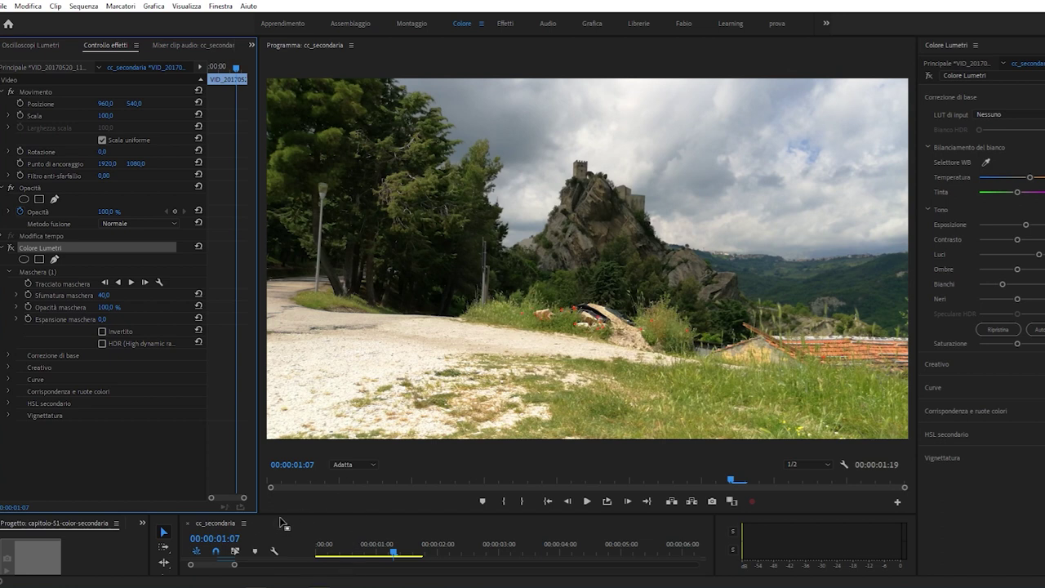
# Search 'GAUSS' in the Effetti panel and apply Sfocatura gaussiana to the clip
pyautogui.moveTo(282, 508); pyautogui.dragTo(160, 348)
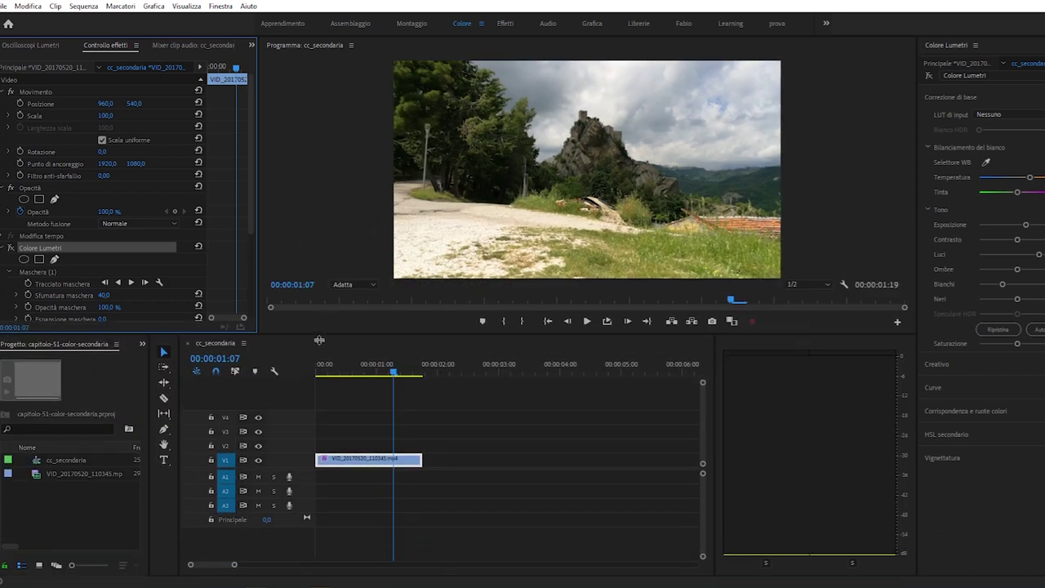
pyautogui.click(142, 358)
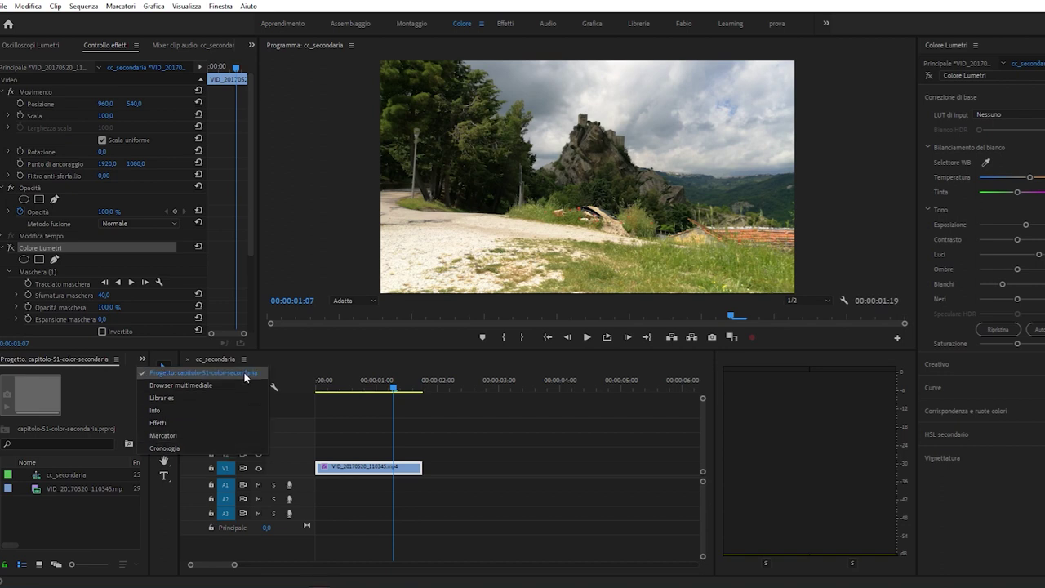
pyautogui.click(235, 423)
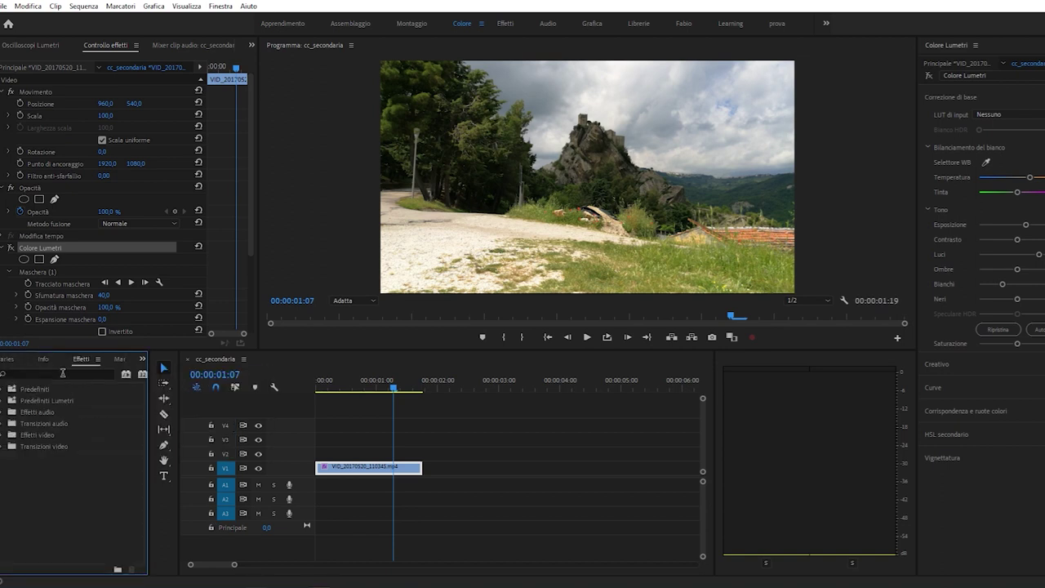
pyautogui.click(61, 372)
pyautogui.write('GAUSS')
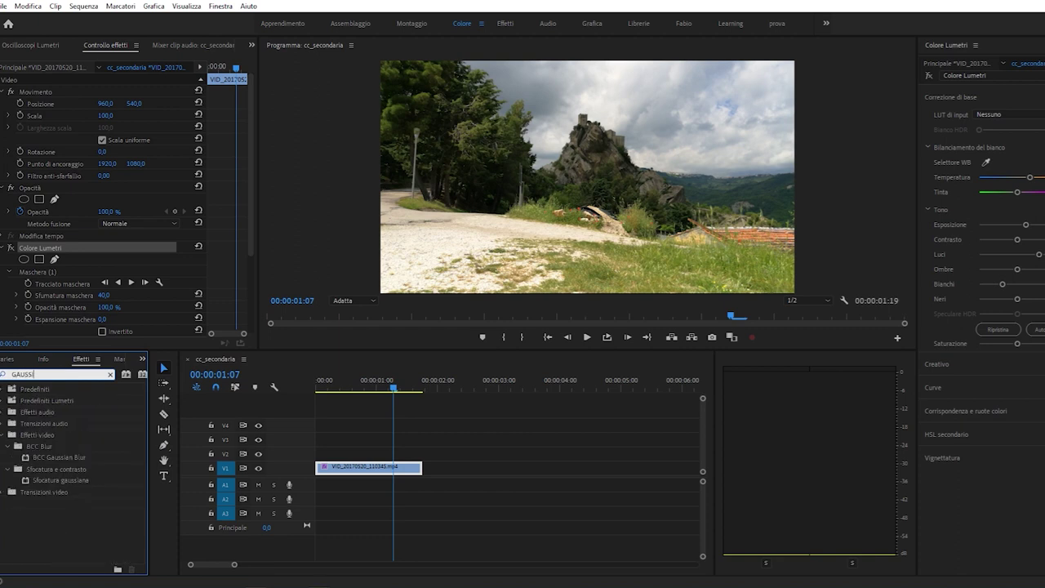
pyautogui.moveTo(60, 480)
pyautogui.mouseDown()
pyautogui.moveTo(100, 286)
pyautogui.moveTo(177, 282)
pyautogui.mouseUp()
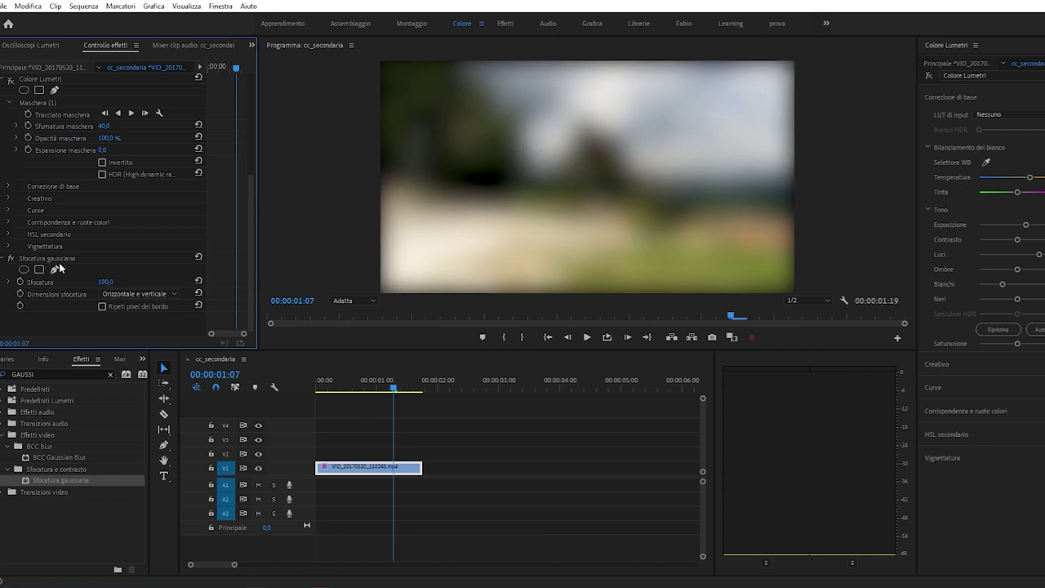
# Add an ellipse mask to the Gaussian blur and move it toward the castle rock
pyautogui.scroll(1, 55, 137)
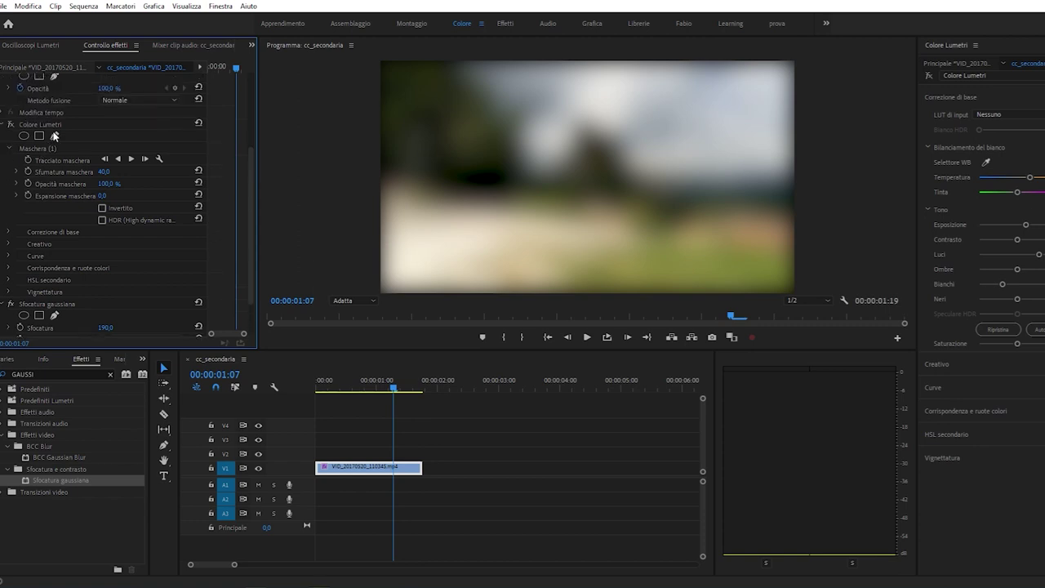
pyautogui.scroll(-1, 66, 228)
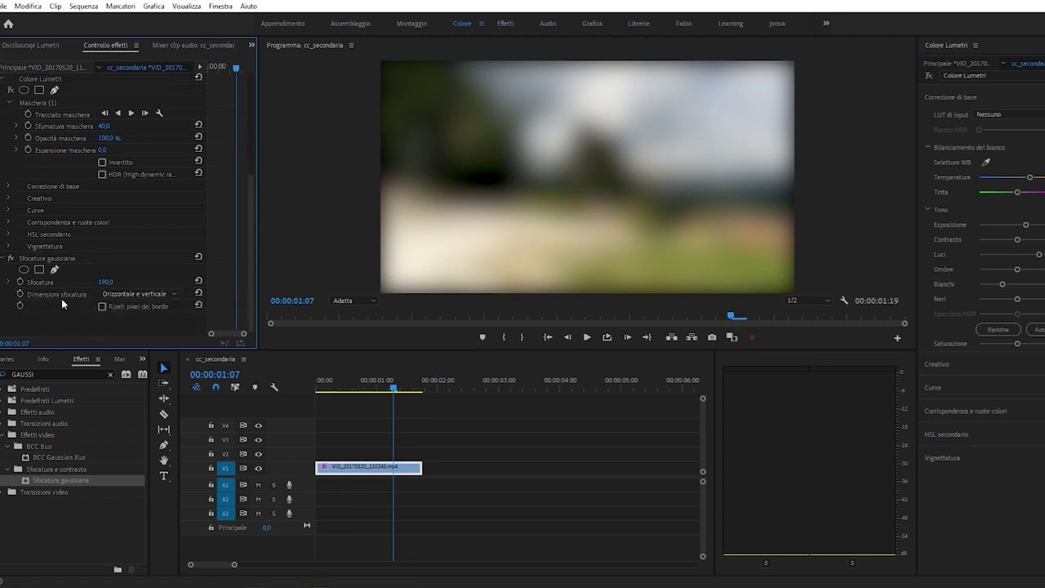
pyautogui.click(24, 269)
pyautogui.moveTo(597, 184)
pyautogui.mouseDown()
pyautogui.moveTo(526, 147)
pyautogui.moveTo(600, 165)
pyautogui.moveTo(587, 169)
pyautogui.mouseUp()
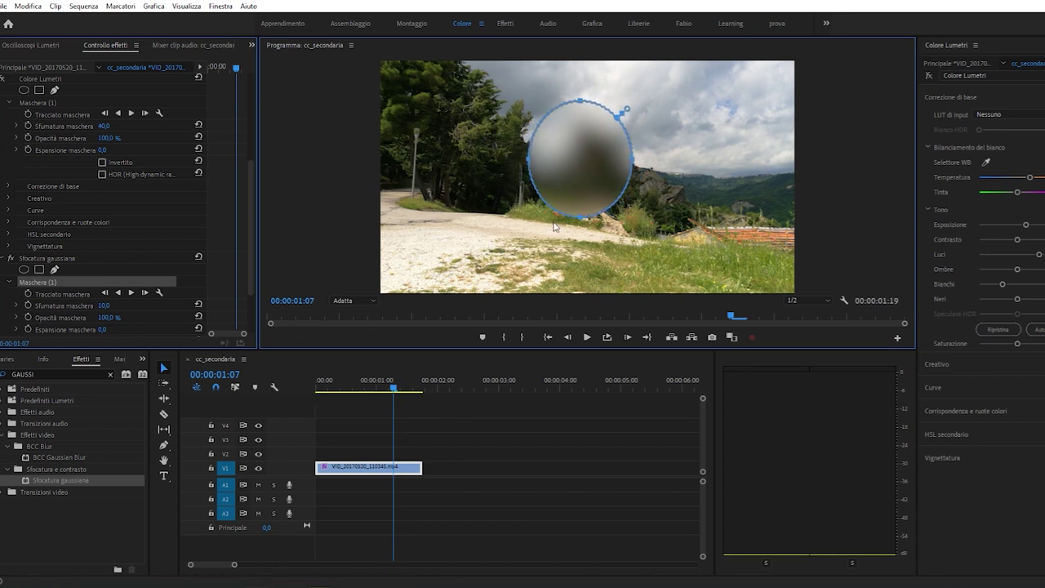
# Invert the blur mask so the surroundings blur, and center the ellipse on the castle rock
pyautogui.scroll(-2, 122, 339)
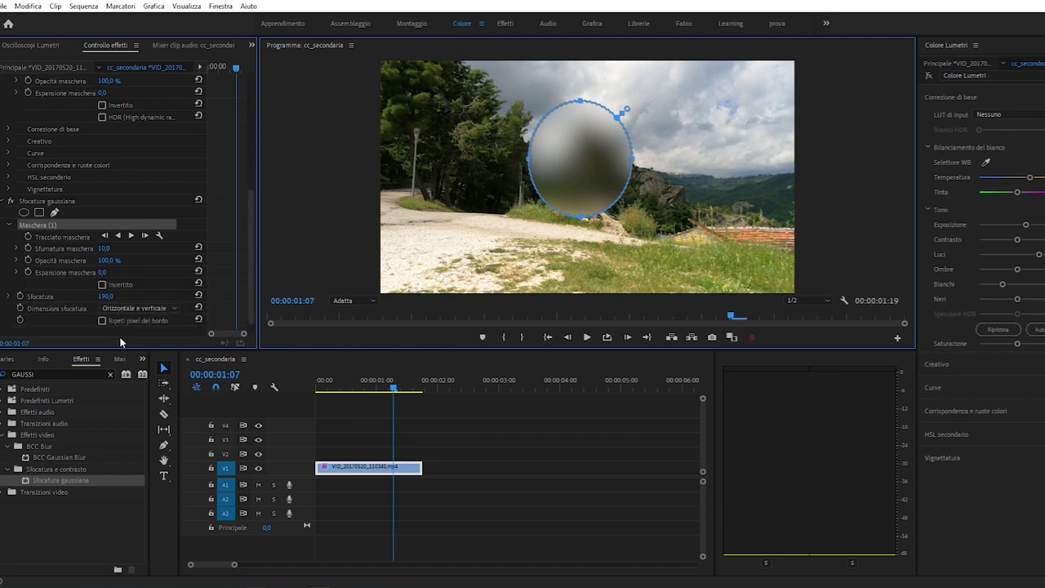
pyautogui.scroll(-1, 121, 341)
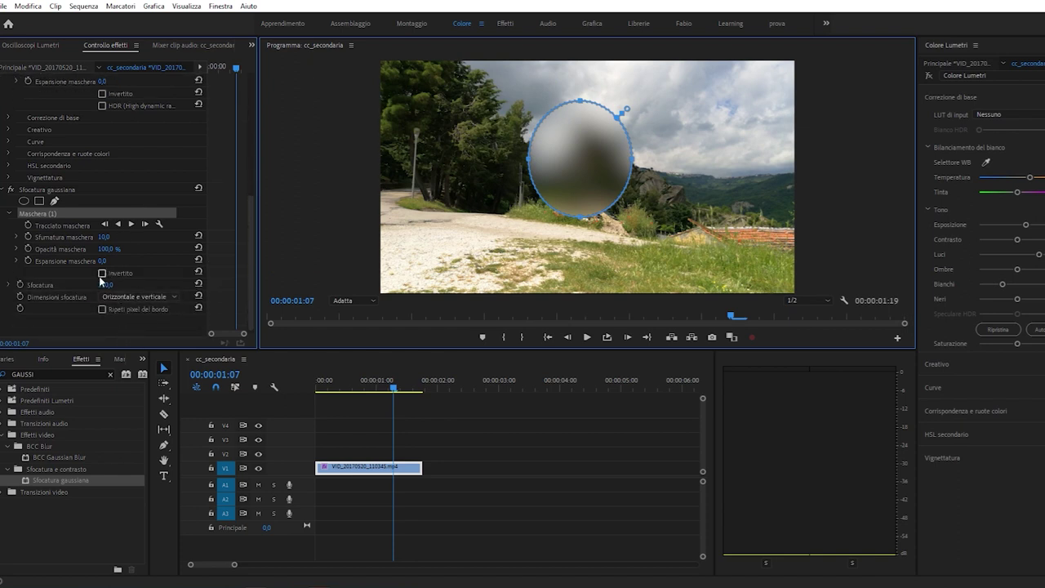
pyautogui.click(102, 273)
pyautogui.moveTo(573, 173)
pyautogui.mouseDown()
pyautogui.moveTo(597, 205)
pyautogui.moveTo(583, 168)
pyautogui.mouseUp()
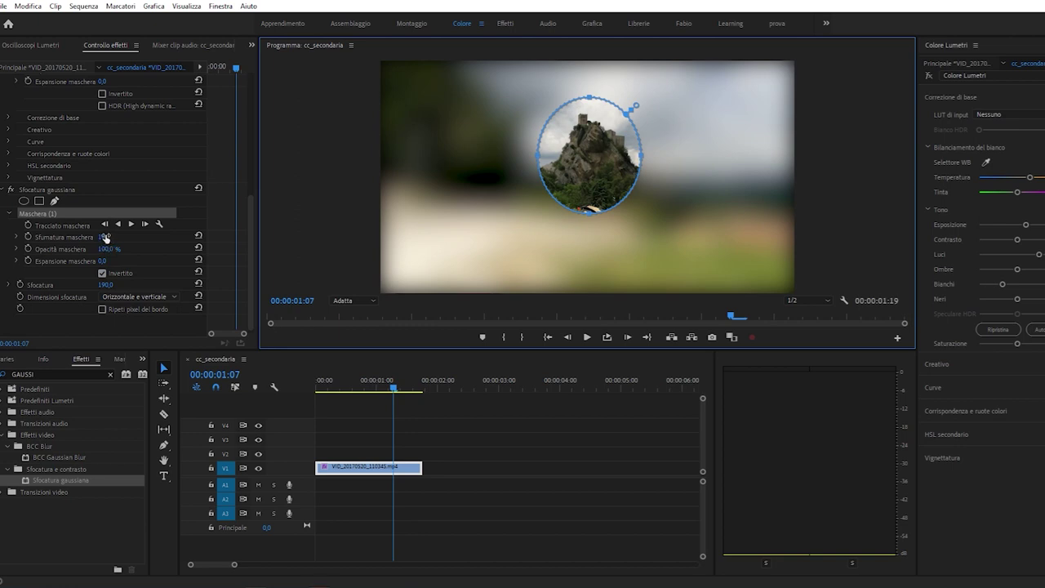
# Set the blur mask feather (Sfumatura maschera) to 418,0 and scrub the clip to check the soft edge
pyautogui.moveTo(104, 236); pyautogui.dragTo(186, 237)
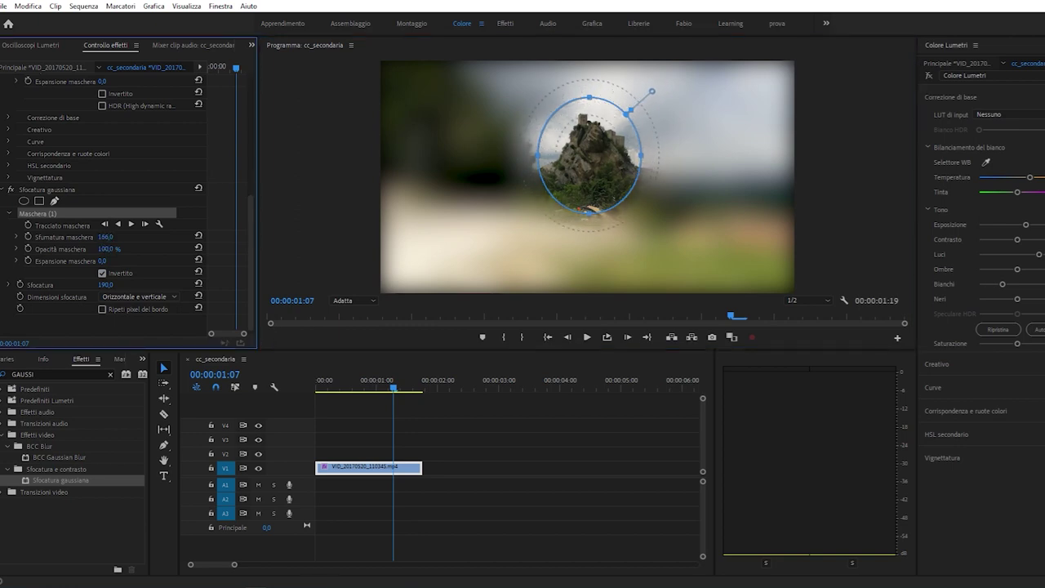
pyautogui.moveTo(105, 237)
pyautogui.mouseDown()
pyautogui.moveTo(83, 236)
pyautogui.moveTo(245, 237)
pyautogui.mouseUp()
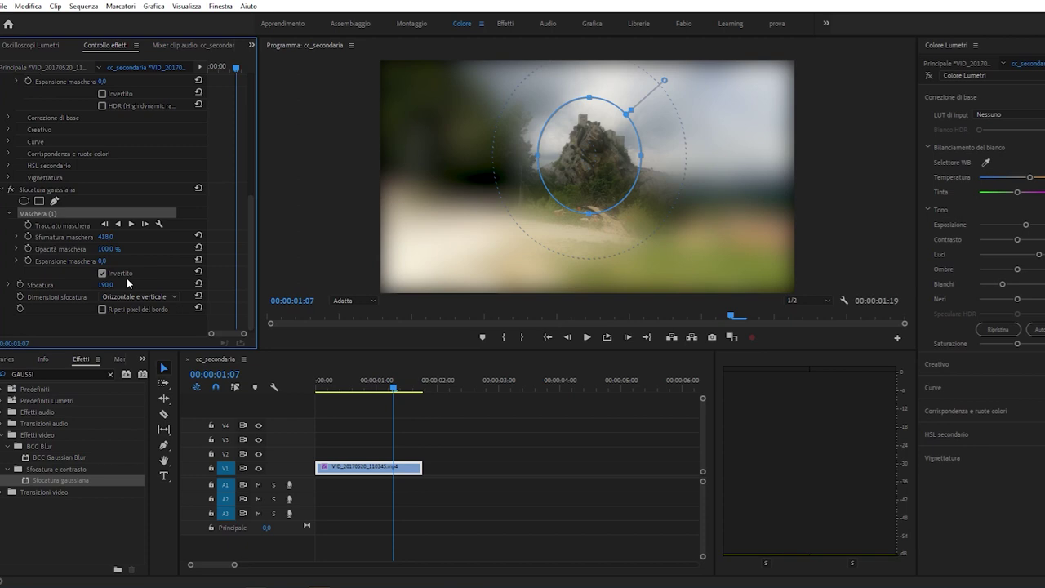
pyautogui.moveTo(367, 389)
pyautogui.mouseDown()
pyautogui.moveTo(431, 389)
pyautogui.moveTo(374, 388)
pyautogui.mouseUp()
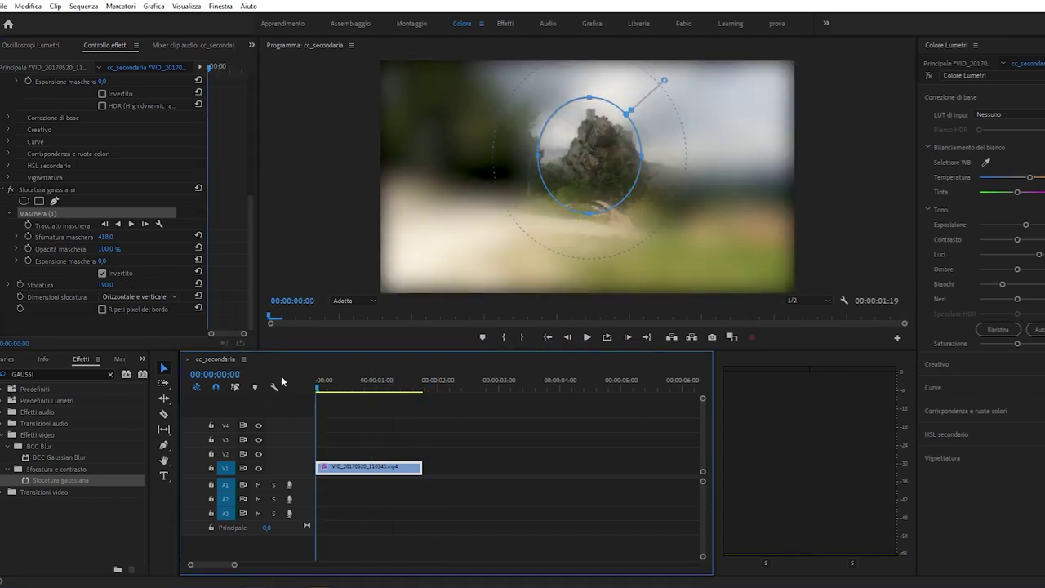
# Preview the clip from the start, then track the ellipse mask forward from the beginning
pyautogui.press('Home')
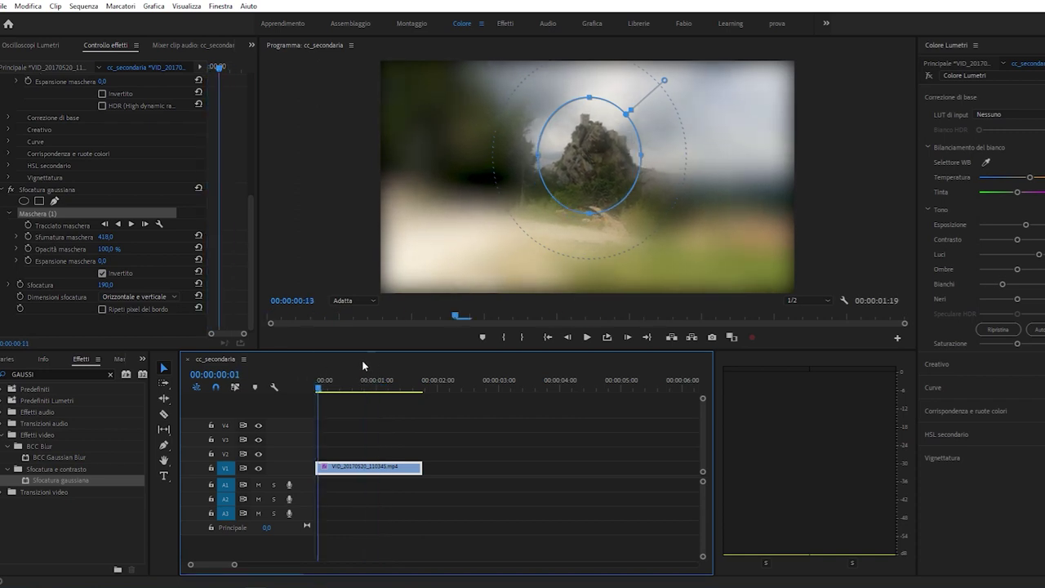
pyautogui.press('space')
pyautogui.press('Home')
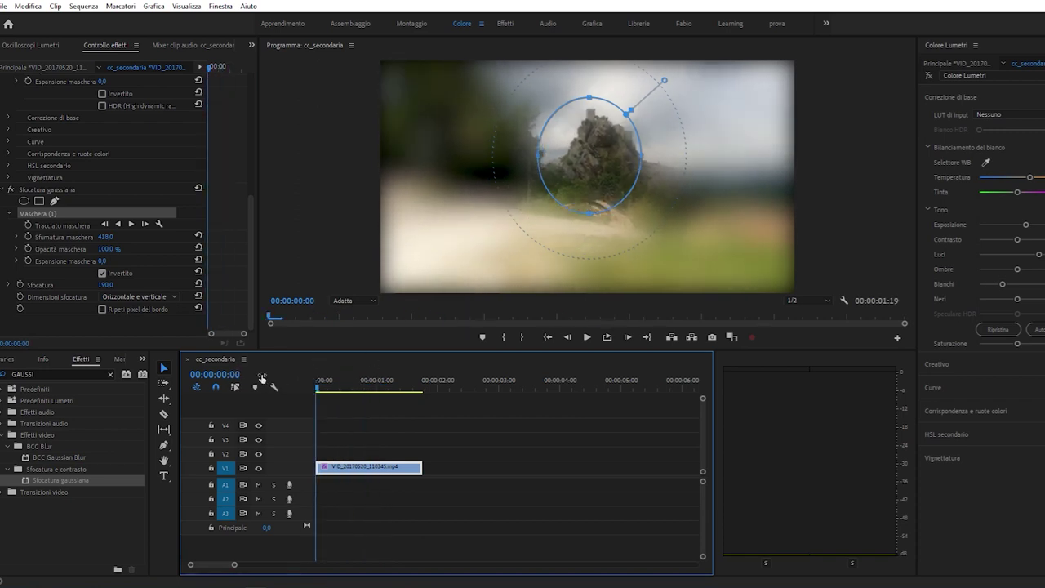
pyautogui.click(132, 224)
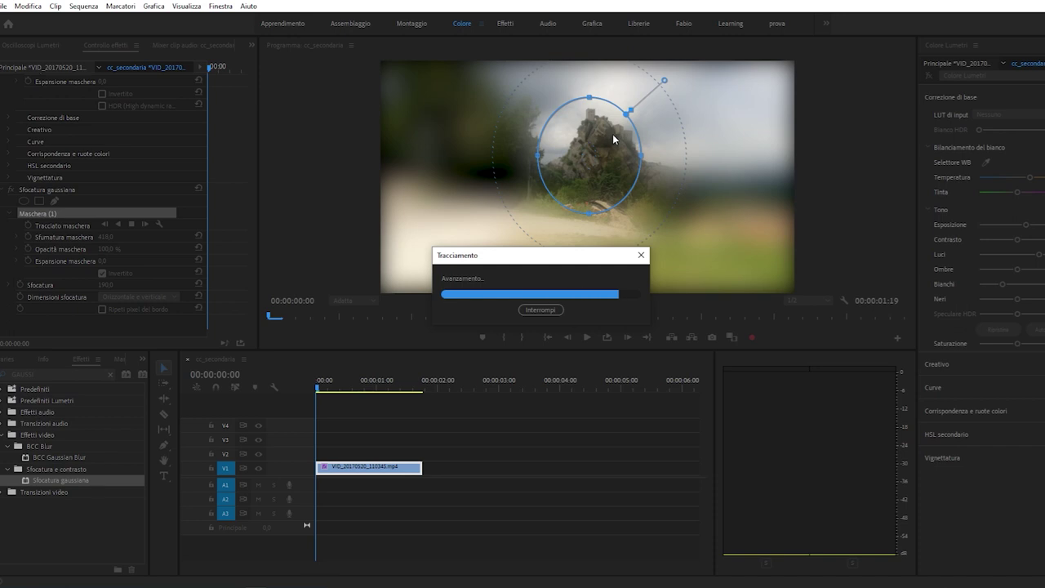
# Scrub the playhead to confirm the tracked ellipse stays on the castle rock
pyautogui.click(401, 389)
pyautogui.moveTo(401, 389)
pyautogui.mouseDown()
pyautogui.moveTo(284, 387)
pyautogui.moveTo(363, 392)
pyautogui.moveTo(286, 386)
pyautogui.moveTo(345, 387)
pyautogui.mouseUp()
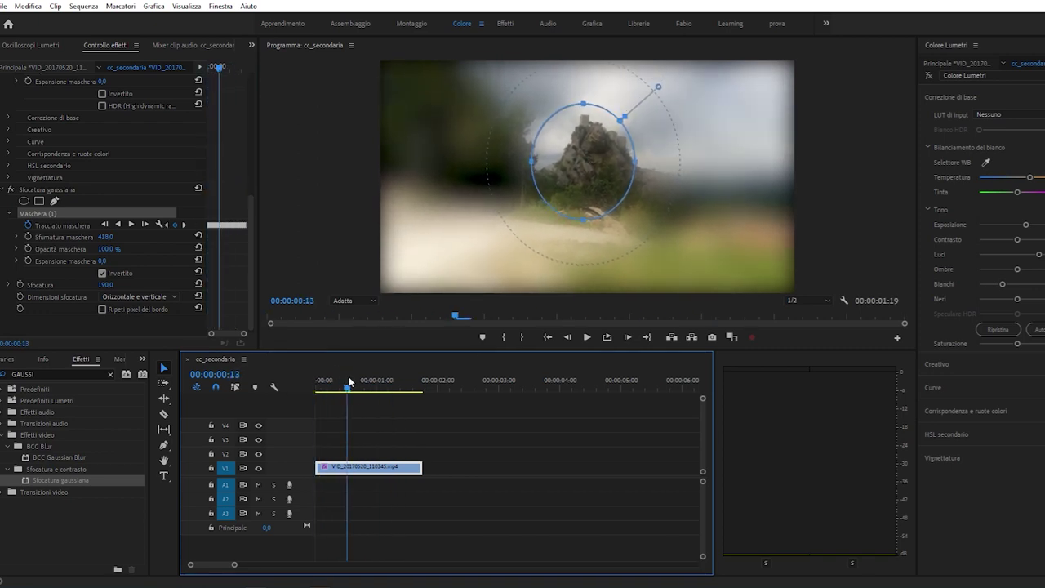